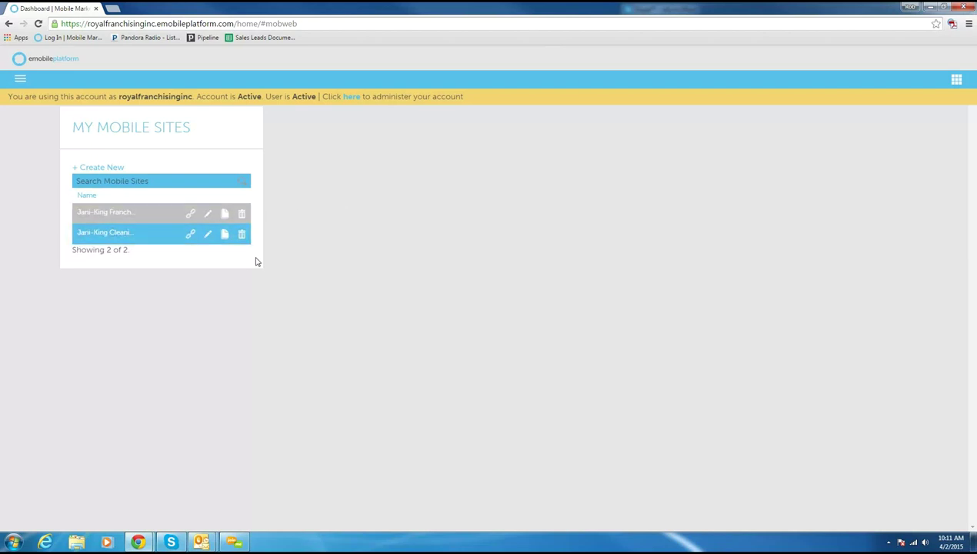
Step: Open the mobile websites list from the Tools menu and check the client accounts panel
left_click(26, 80)
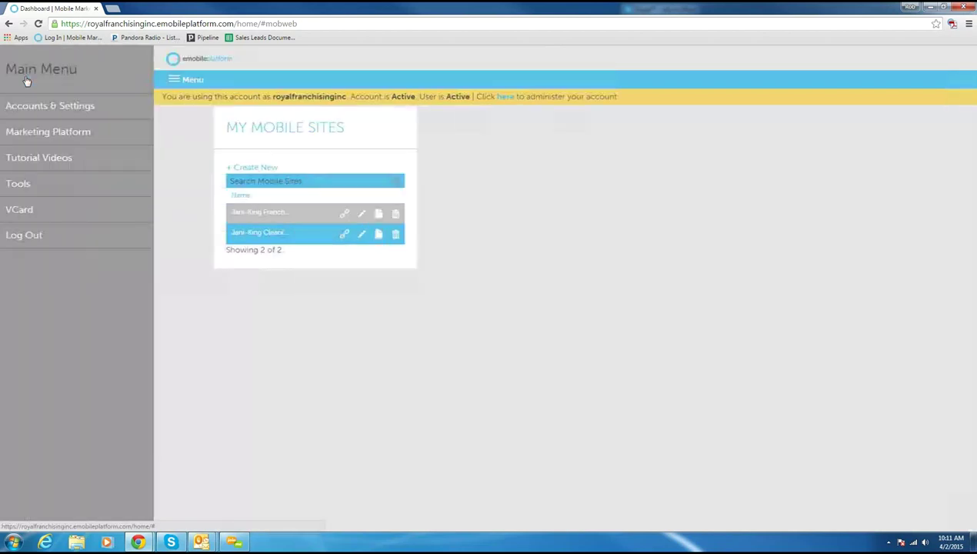
left_click(11, 183)
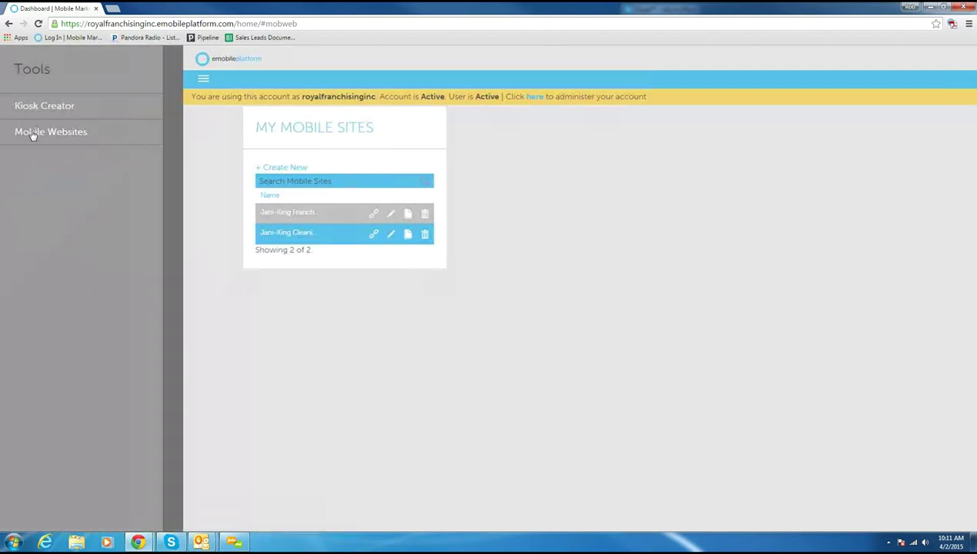
left_click(34, 134)
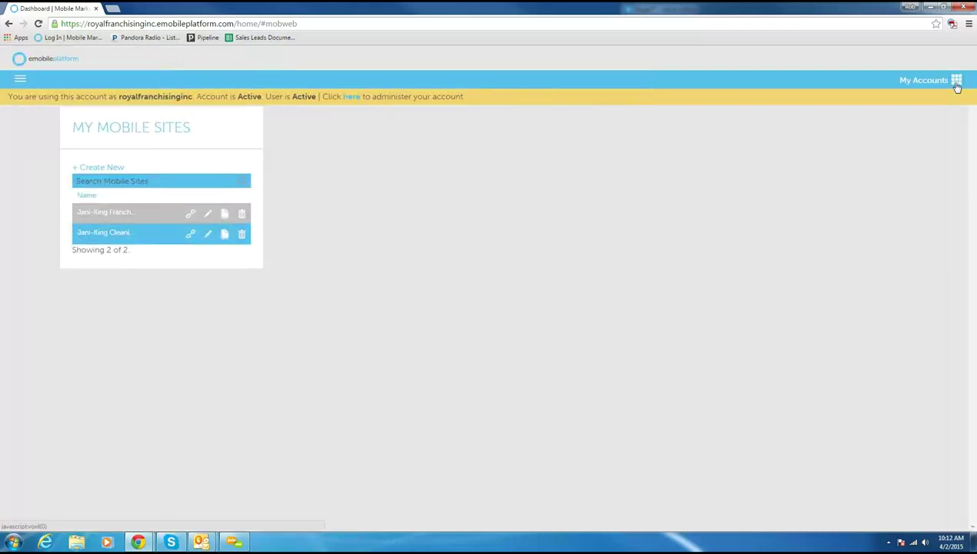
left_click(956, 83)
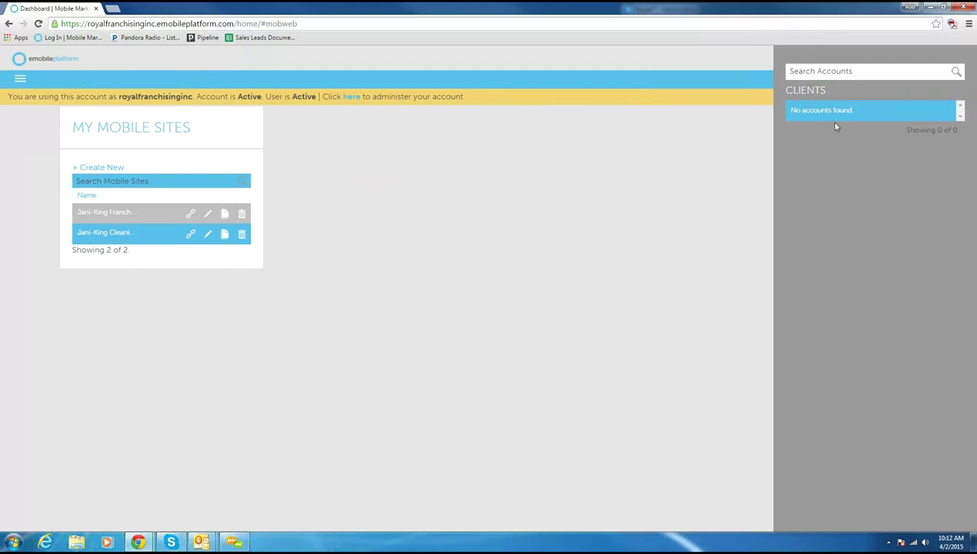
left_click(576, 177)
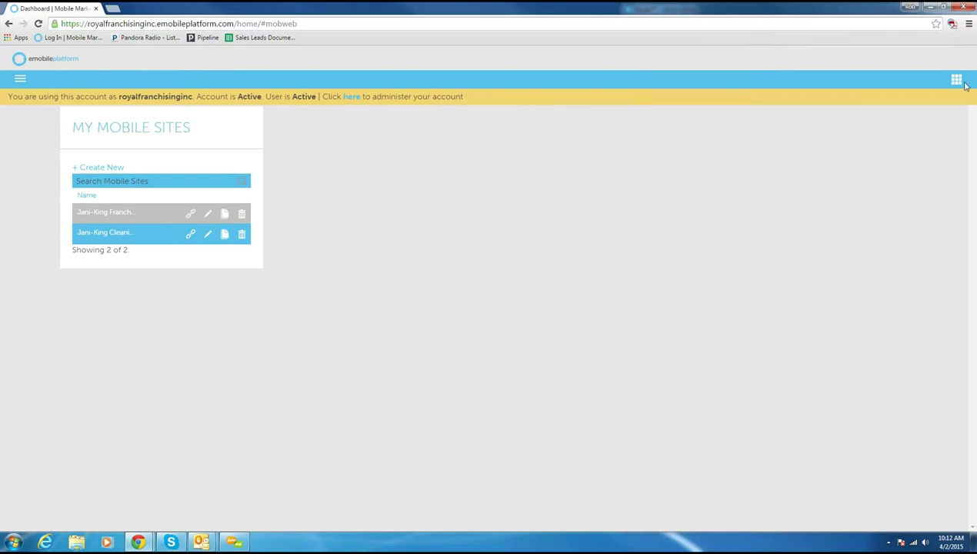
left_click(906, 125)
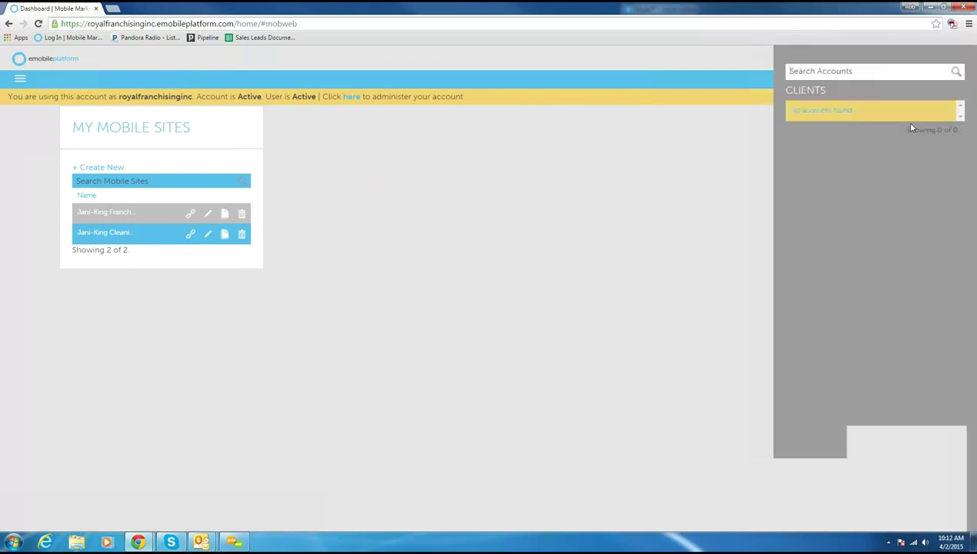
left_click(509, 208)
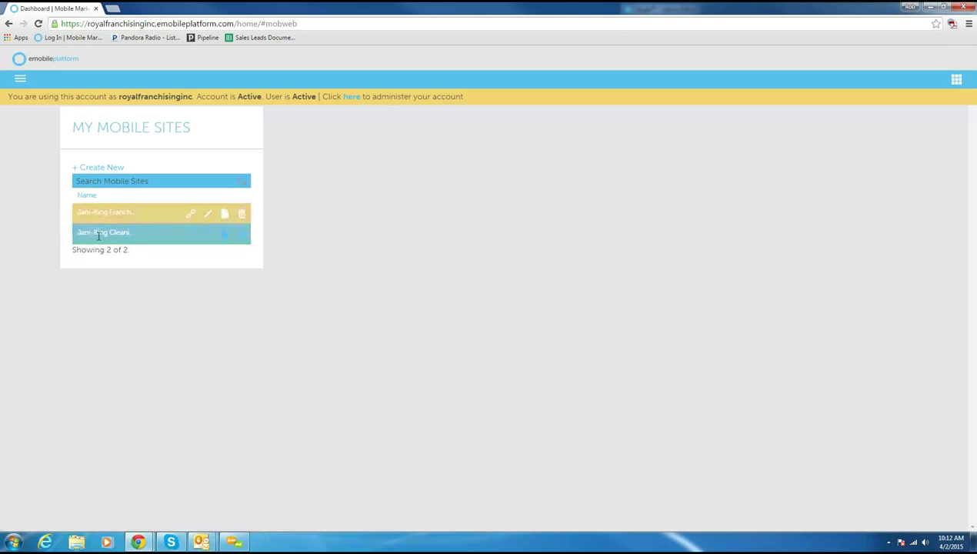
Step: Edit the first Jani-King mobile site and open its Homepage content
left_click(208, 215)
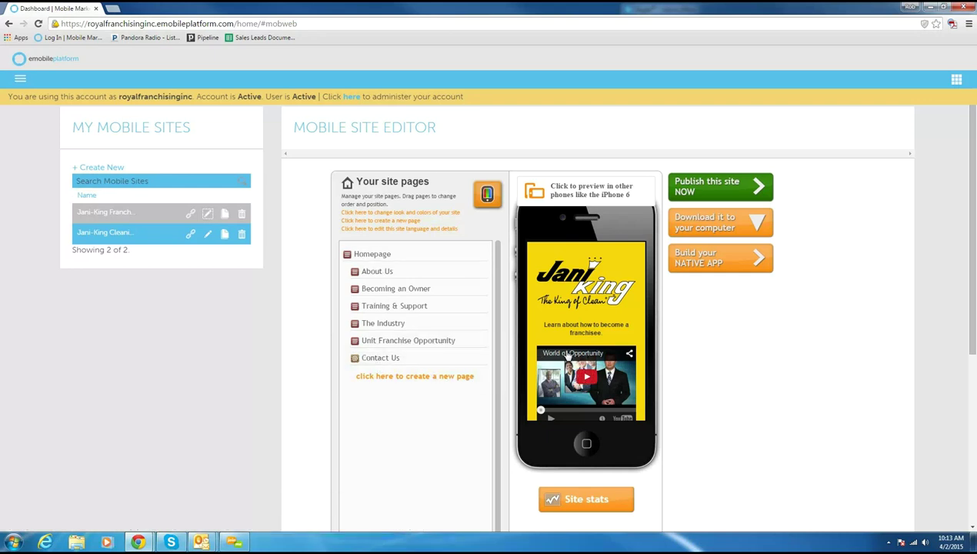
left_click(381, 254)
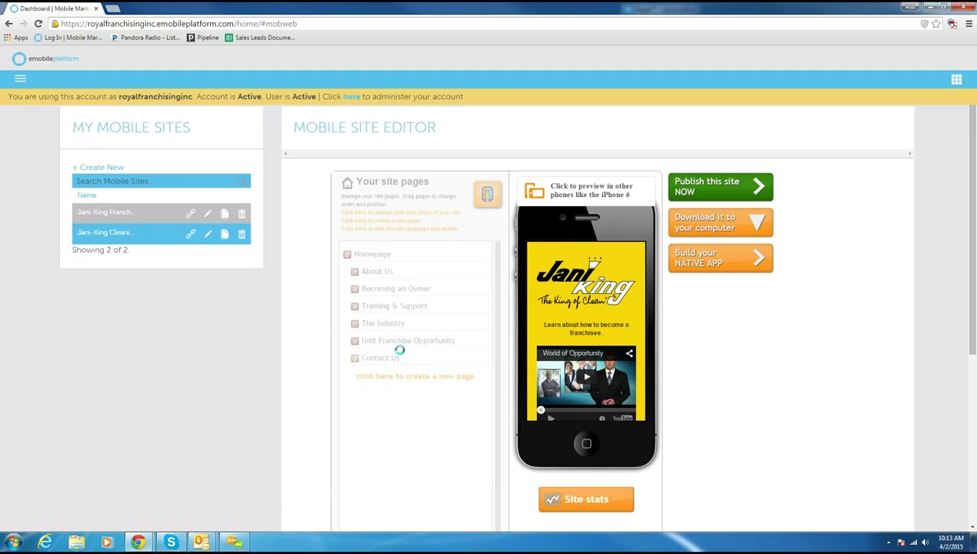
scroll(401, 363, "down", 2)
Step: Add a new line under the logo reading 'type some information in. don't spell correctly'
left_click(392, 286)
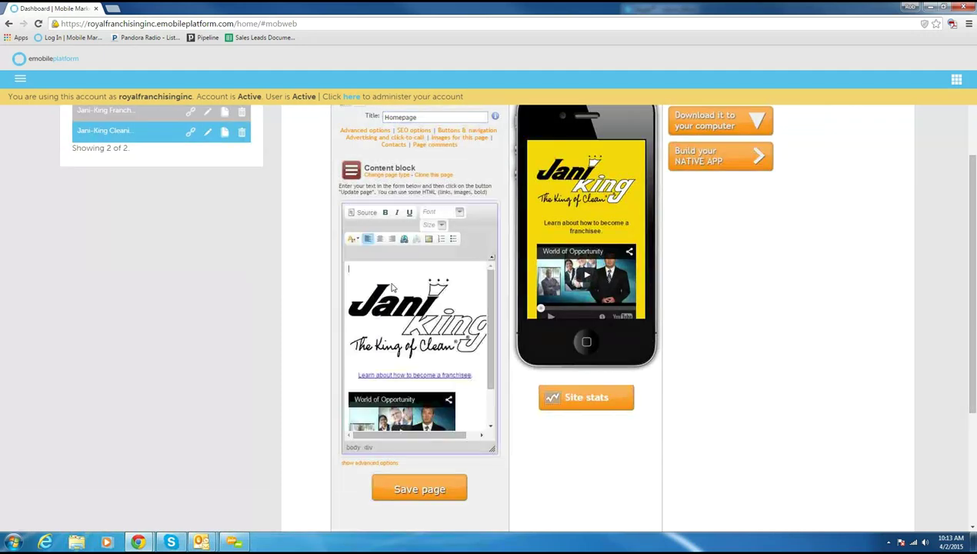
key("Down")
key("End")
key("Return")
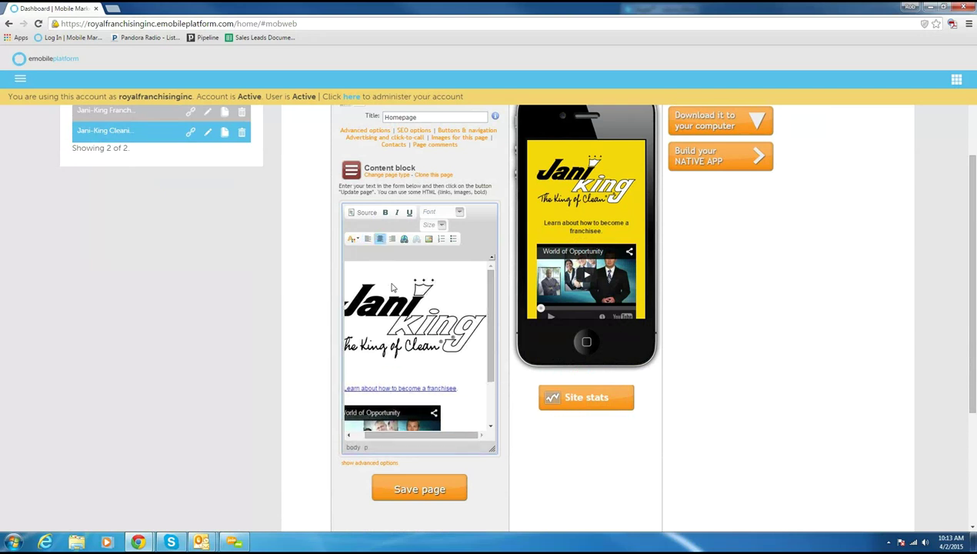
type("type some information ")
type("in.  don't")
type(" spell")
type(" correctly")
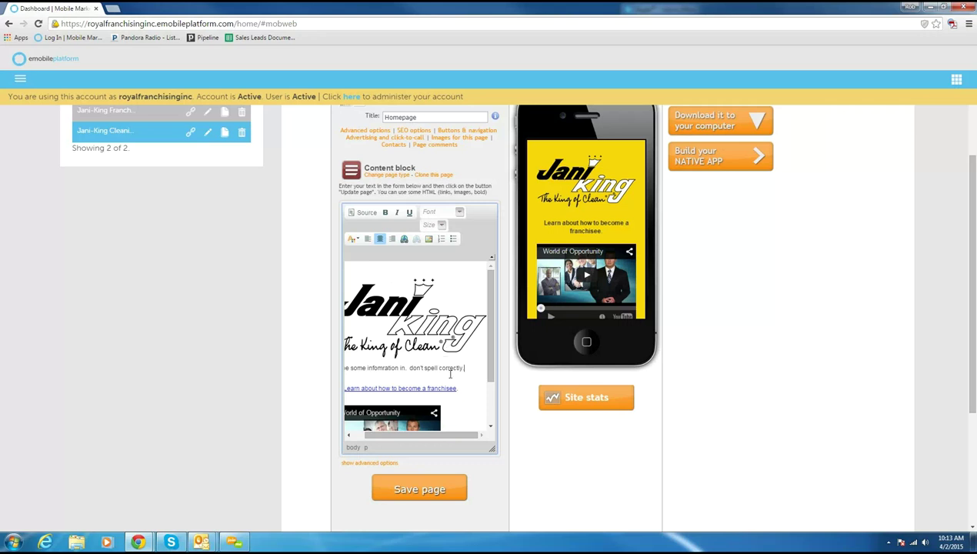
Step: Make 'don't spell correctly' bold at size 14, then go back to the pages list
left_click_drag(462, 368, 407, 369)
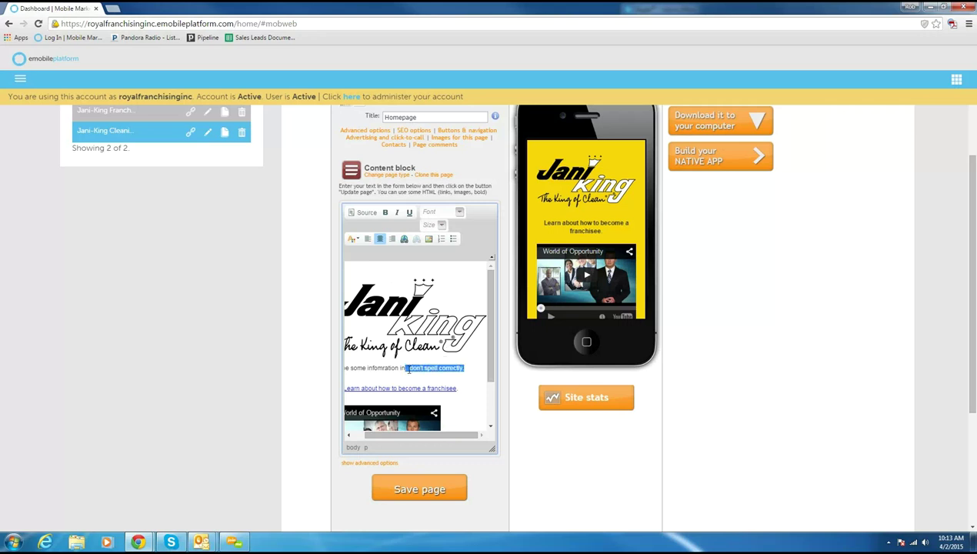
left_click(384, 212)
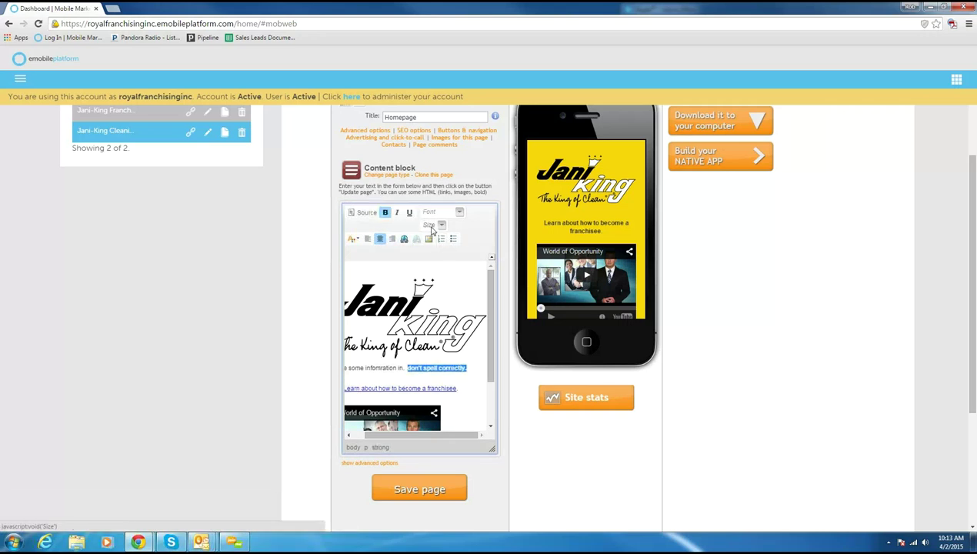
left_click(431, 227)
left_click(429, 298)
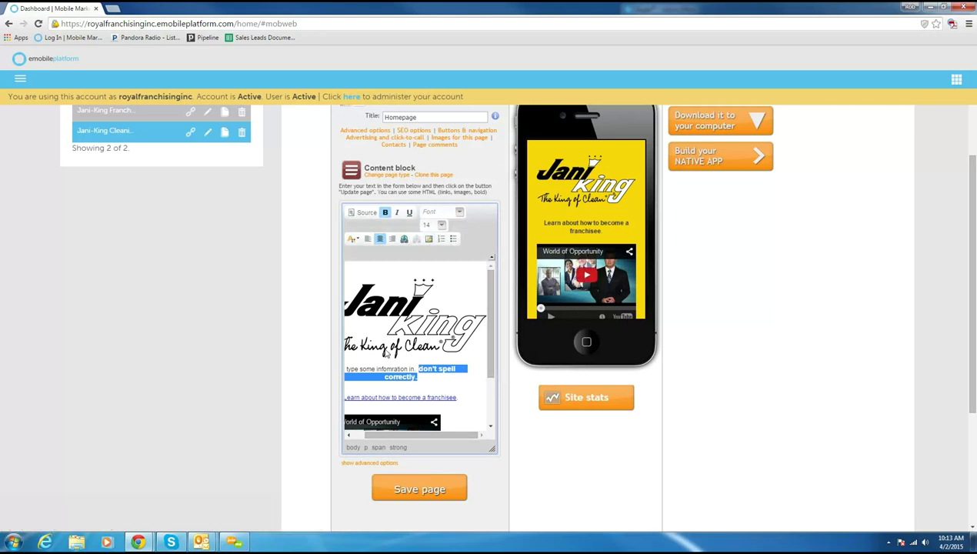
scroll(385, 351, "down", 1)
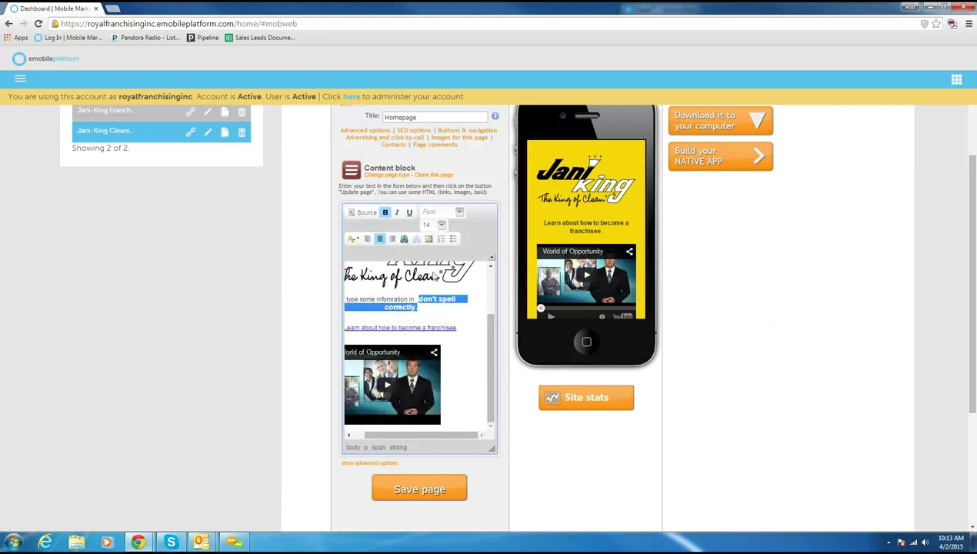
scroll(485, 188, "up", 2)
left_click(485, 187)
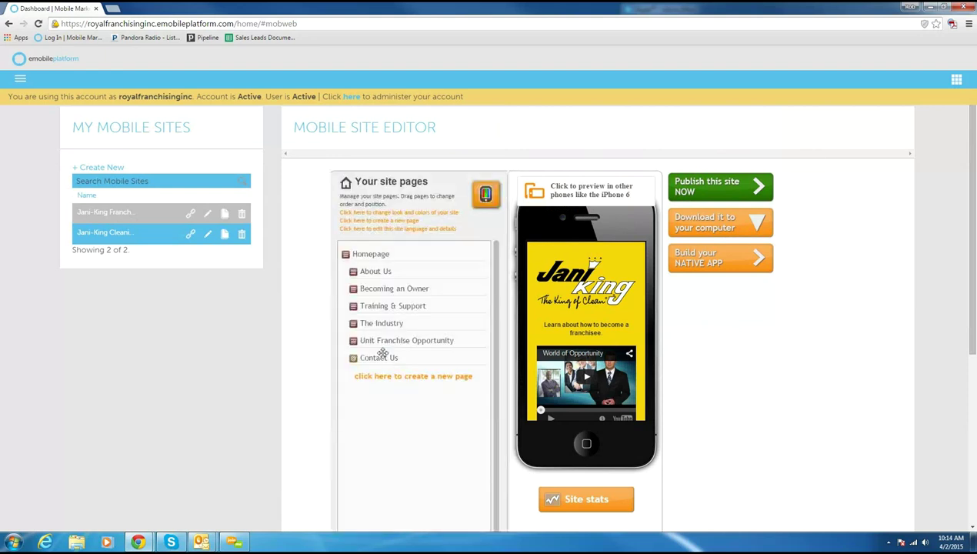
Step: Open the Contact Us page and set business hours to '9-5 Monday through Friday'
left_click(380, 359)
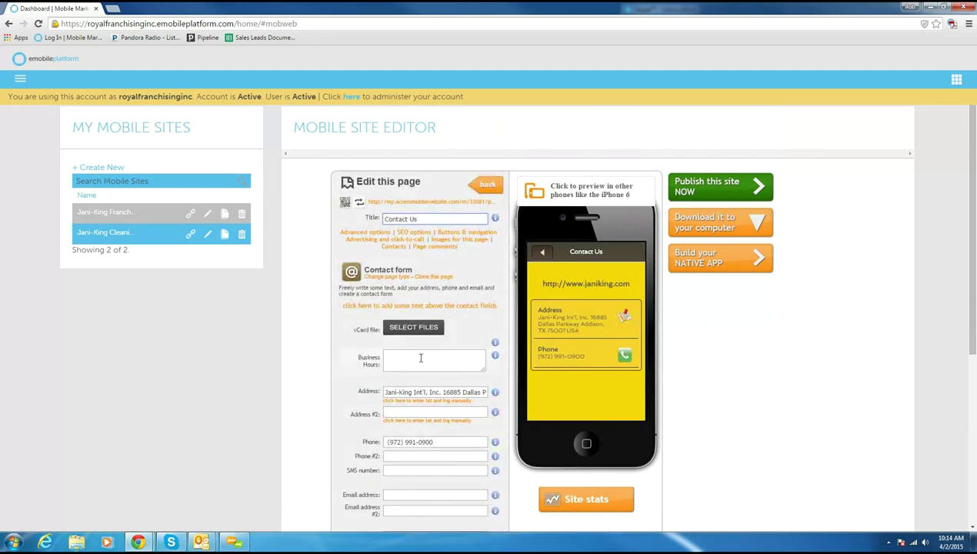
left_click(420, 357)
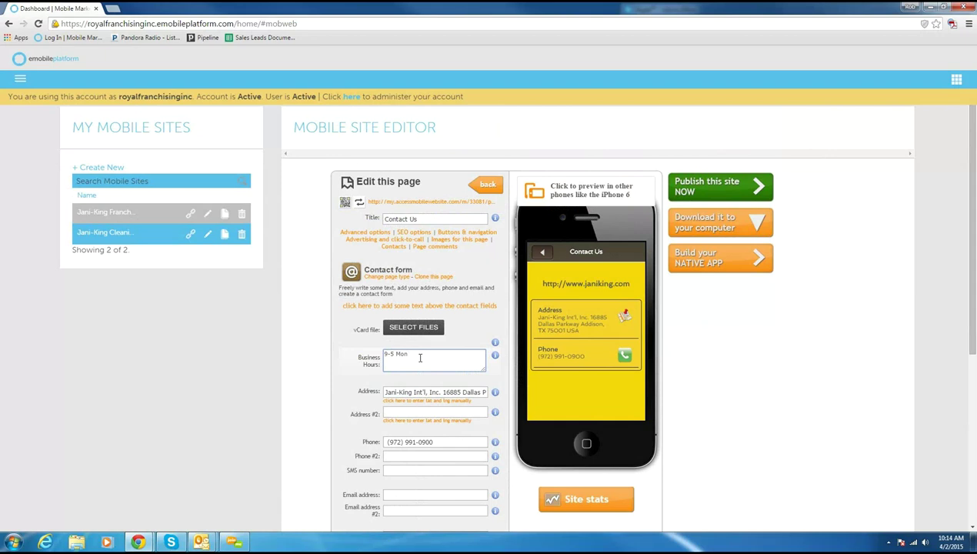
type("9-5 Monday through Friday")
left_click(359, 416)
Step: Enter the company's info email address in the contact email field
scroll(423, 384, "down", 1)
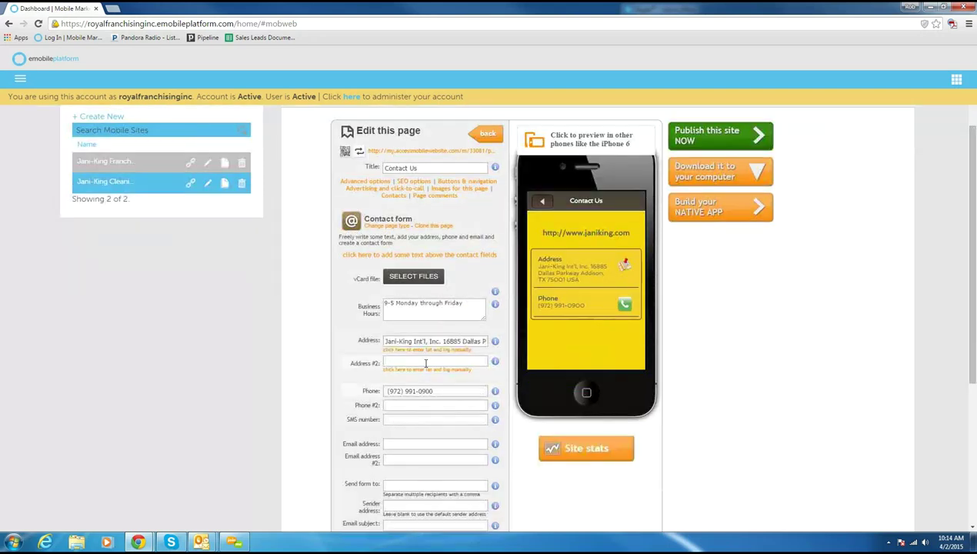
left_click(425, 363)
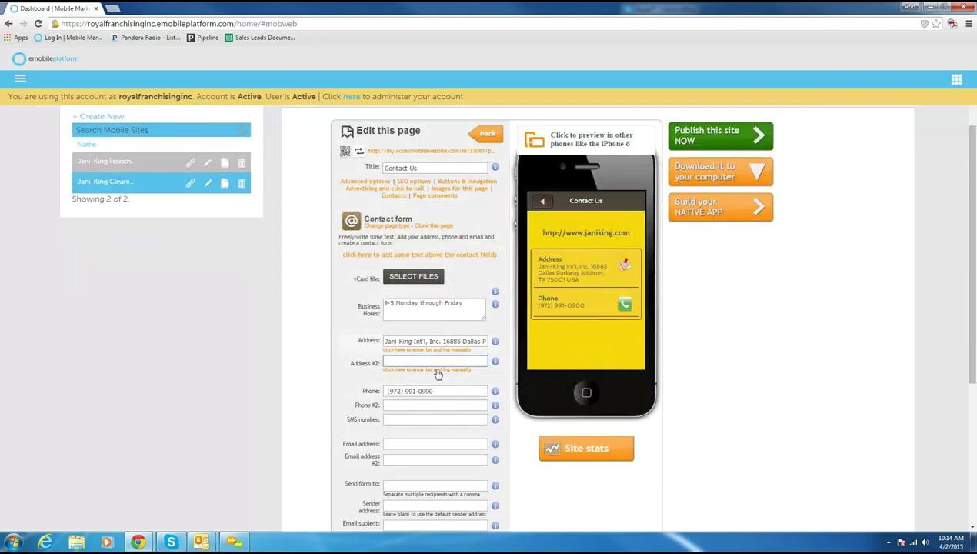
left_click(416, 406)
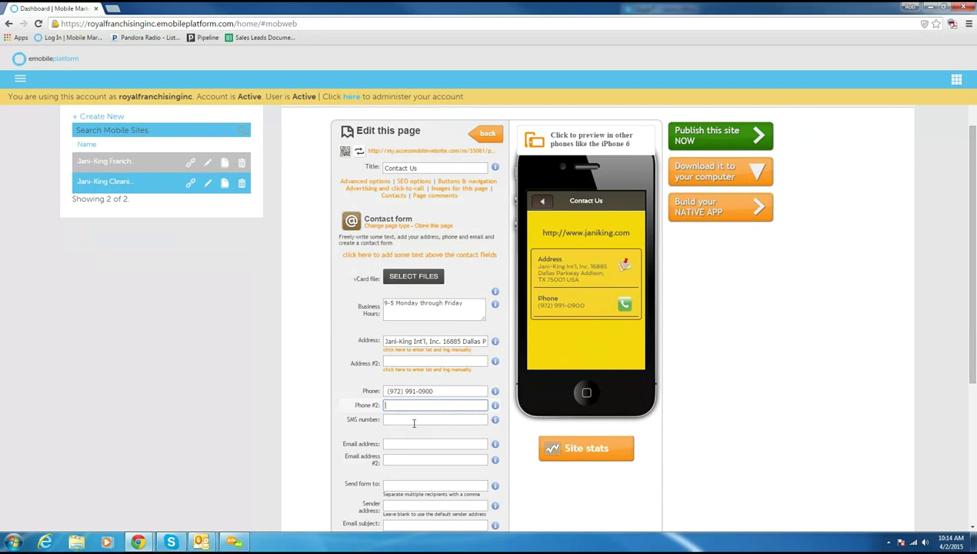
left_click(408, 444)
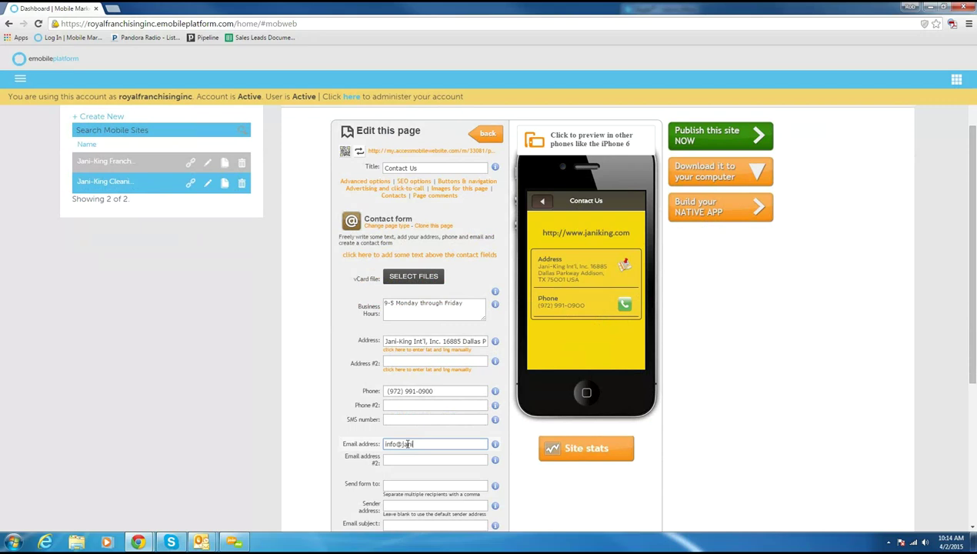
Step: Copy that email address into the form recipient field and save the Contact Us page
scroll(398, 444, "down", 2)
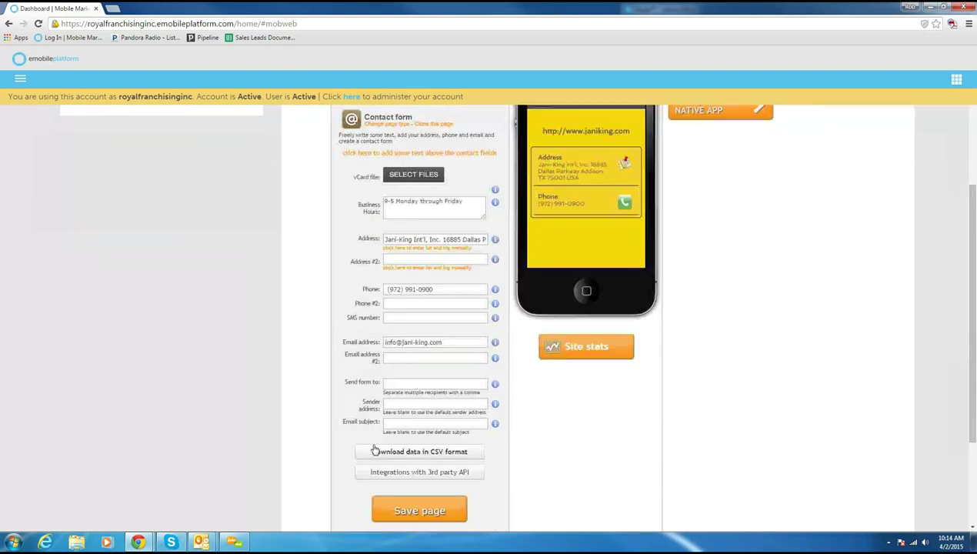
left_click(401, 383)
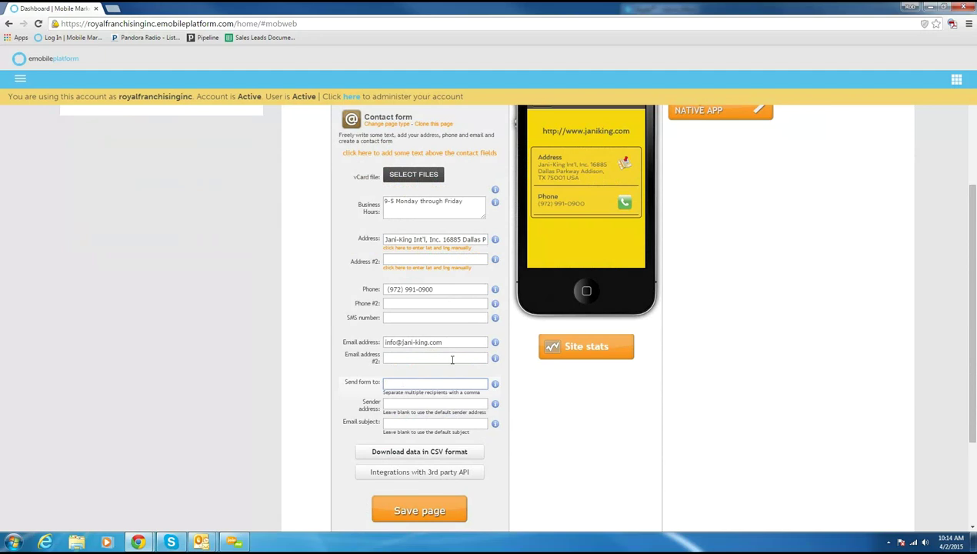
left_click(409, 341)
triple_click(409, 341)
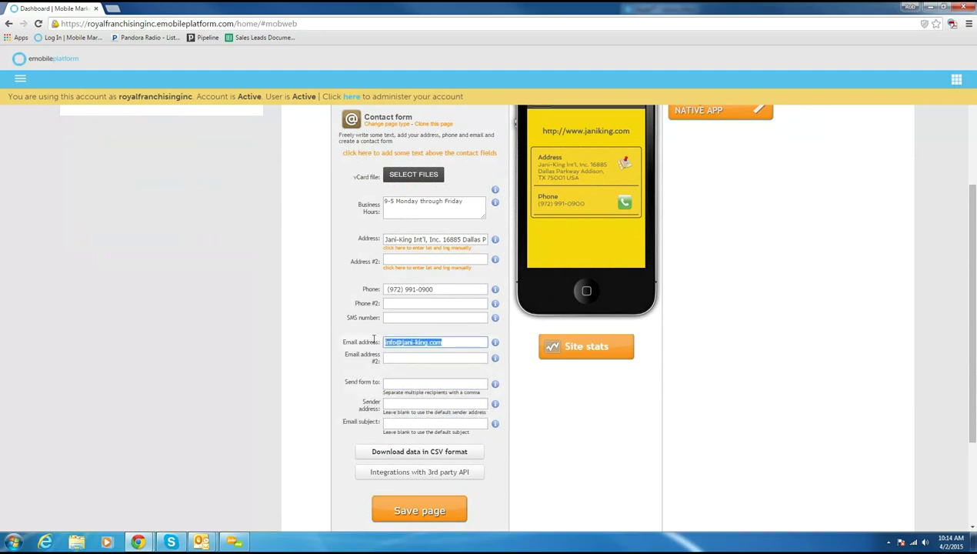
key("ctrl+c")
left_click(411, 382)
key("ctrl+v")
left_click(426, 501)
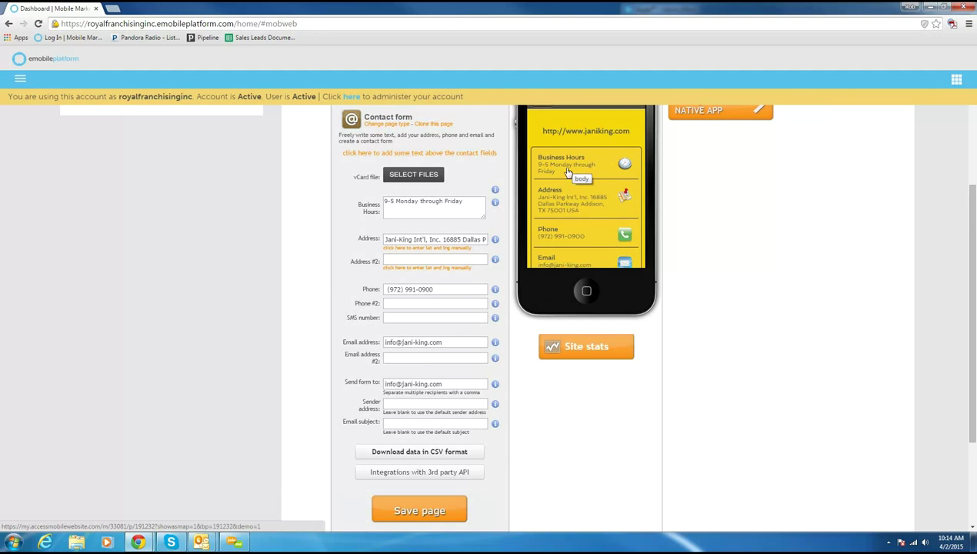
Step: Review the form recipient address, then return to the Jani-King site's page list
scroll(571, 195, "down", 2)
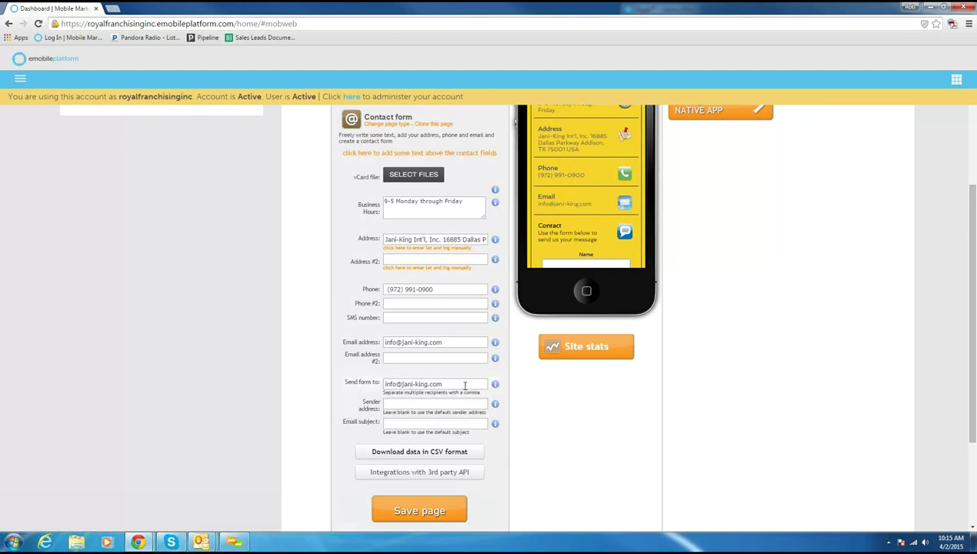
left_click(464, 385)
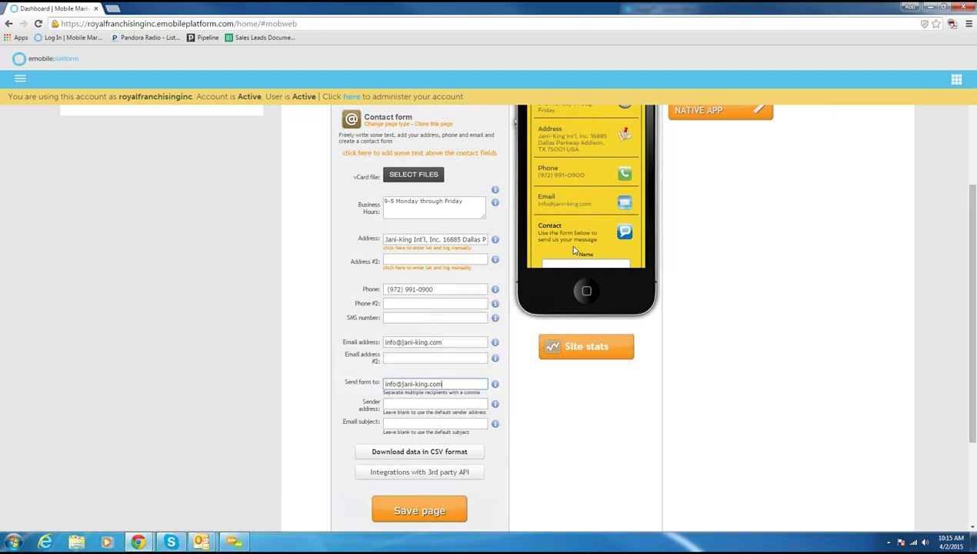
scroll(568, 245, "down", 3)
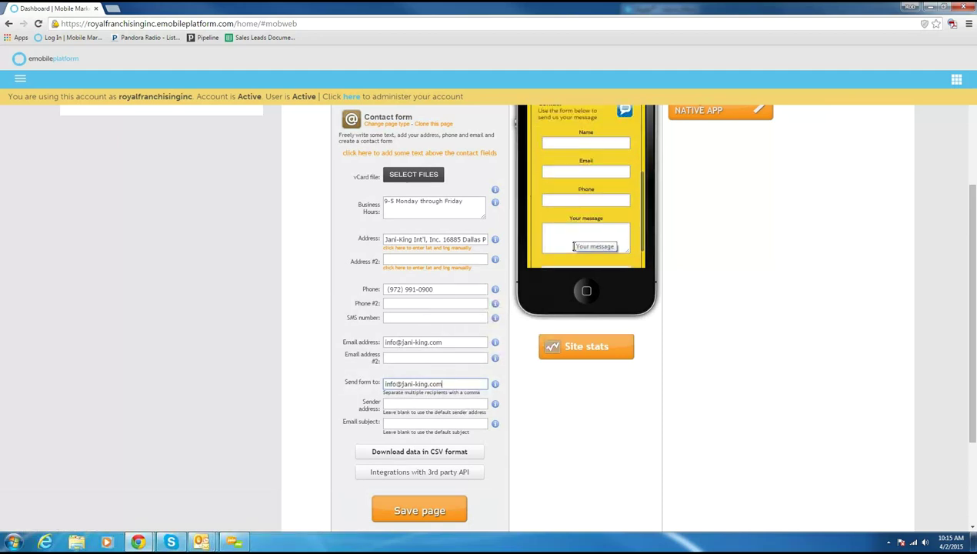
scroll(569, 246, "up", 1)
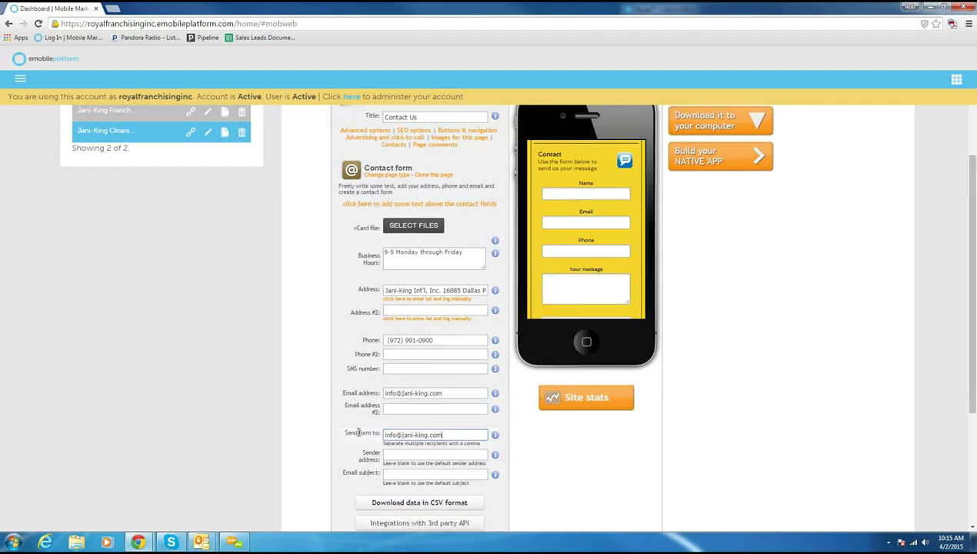
key("ctrl+a")
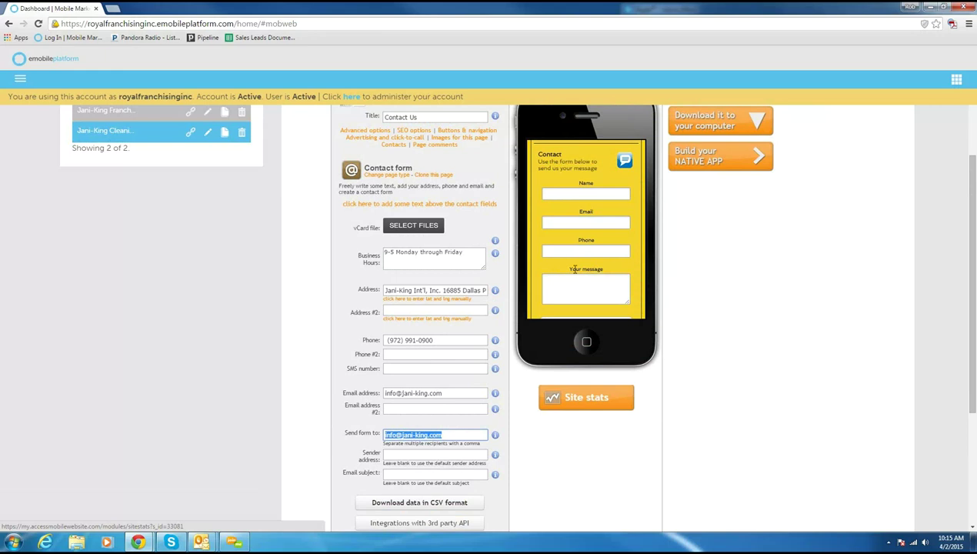
left_click(304, 301)
scroll(304, 301, "up", 3)
left_click(482, 186)
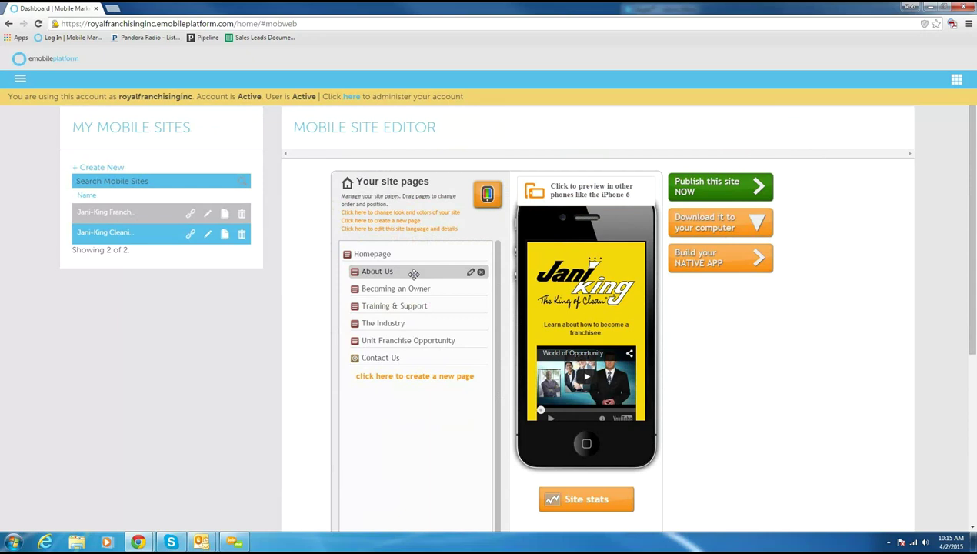
left_click(130, 233)
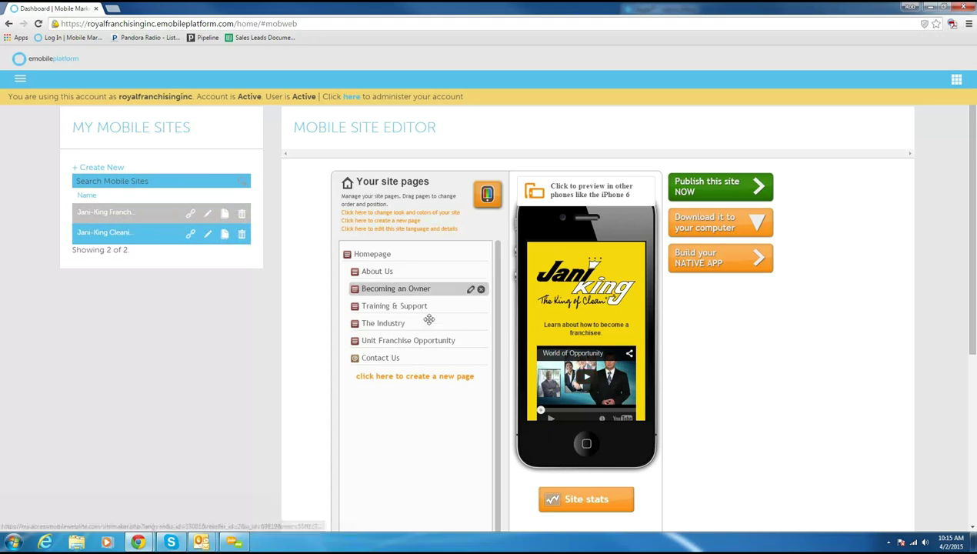
scroll(577, 310, "down", 2)
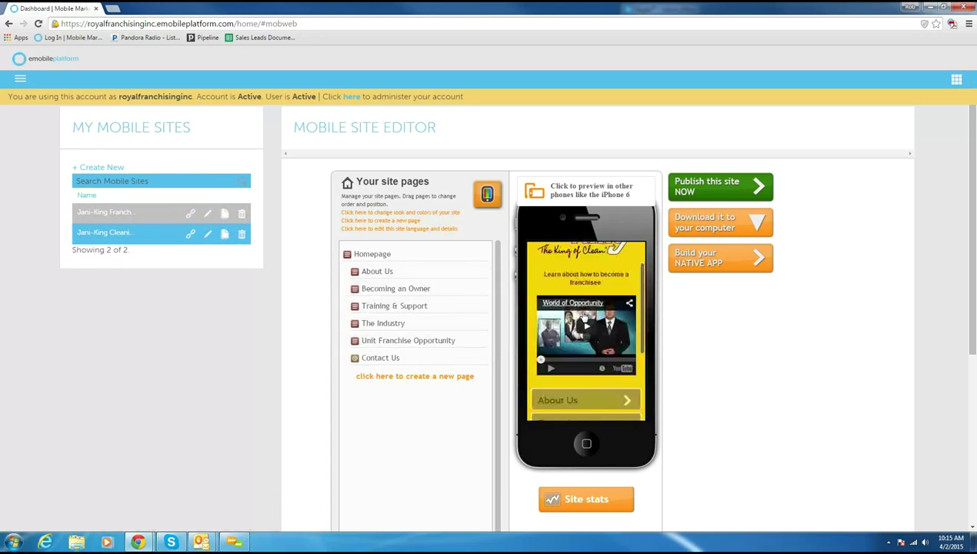
scroll(584, 316, "down", 2)
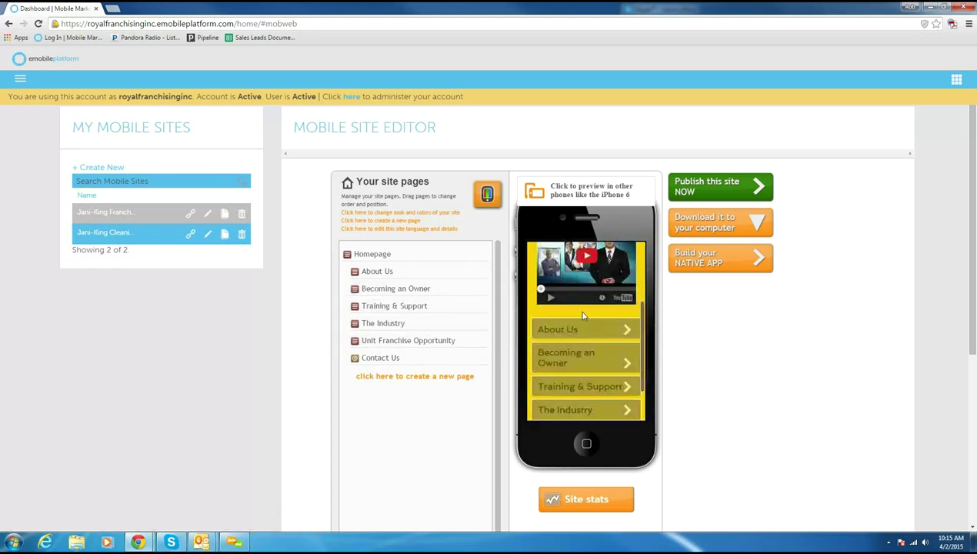
left_click(570, 359)
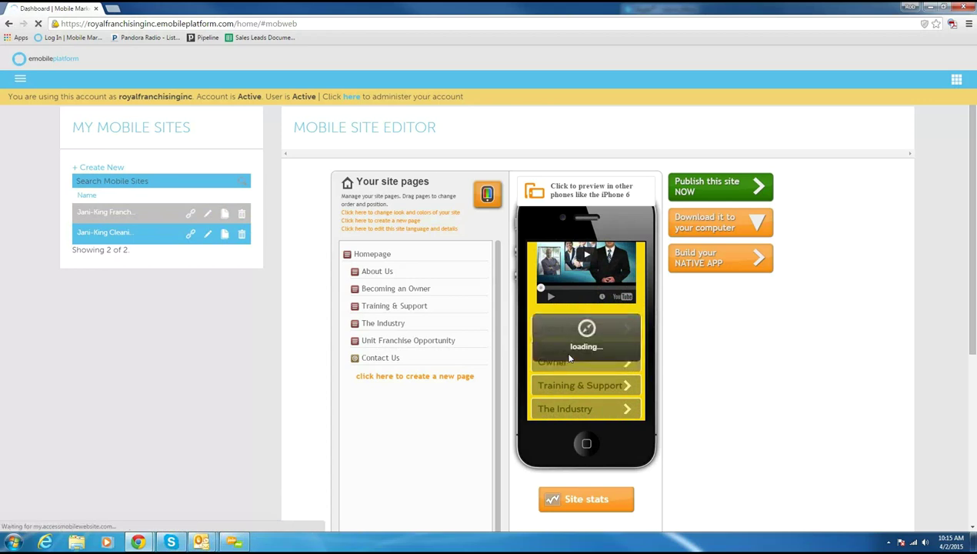
scroll(569, 354, "down", 2)
scroll(569, 354, "down", 5)
scroll(569, 354, "up", 7)
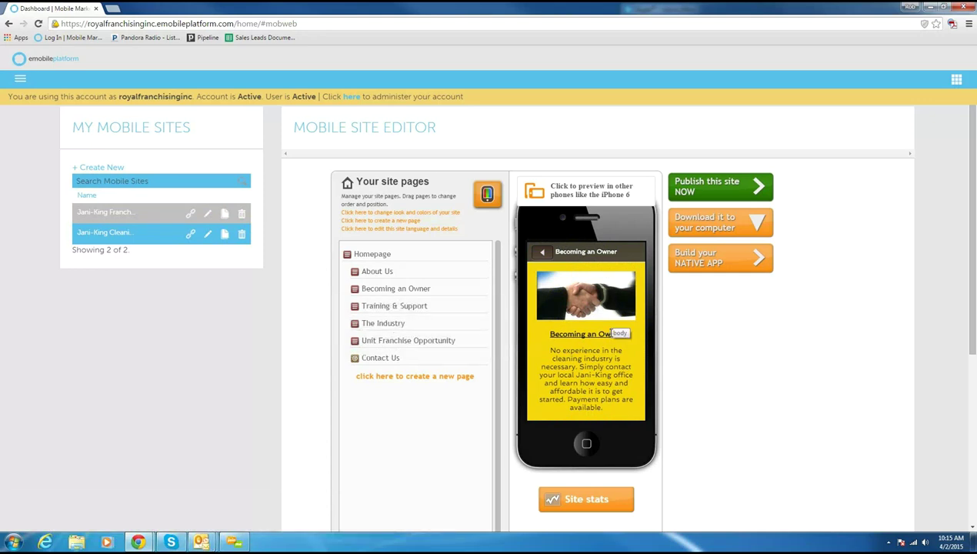
left_click(542, 253)
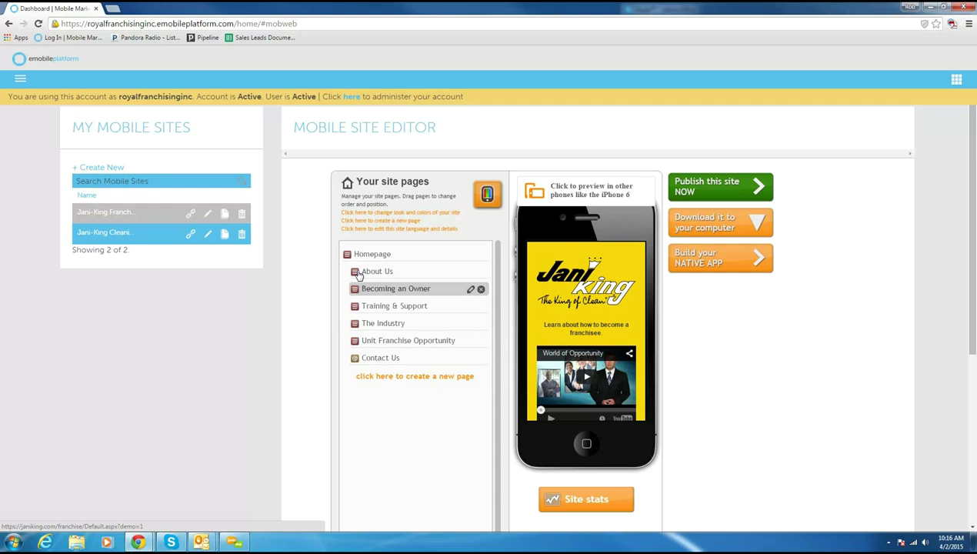
left_click(190, 213)
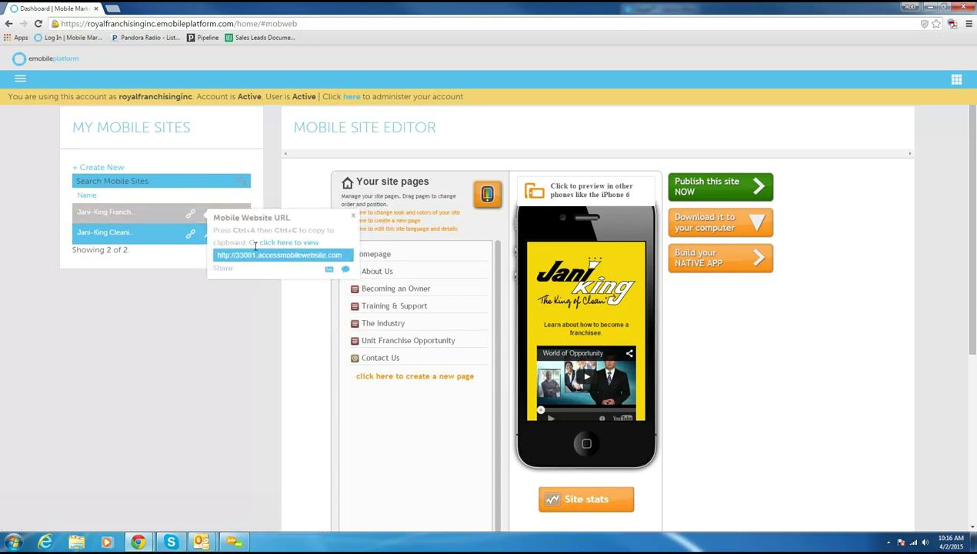
key("ctrl+a")
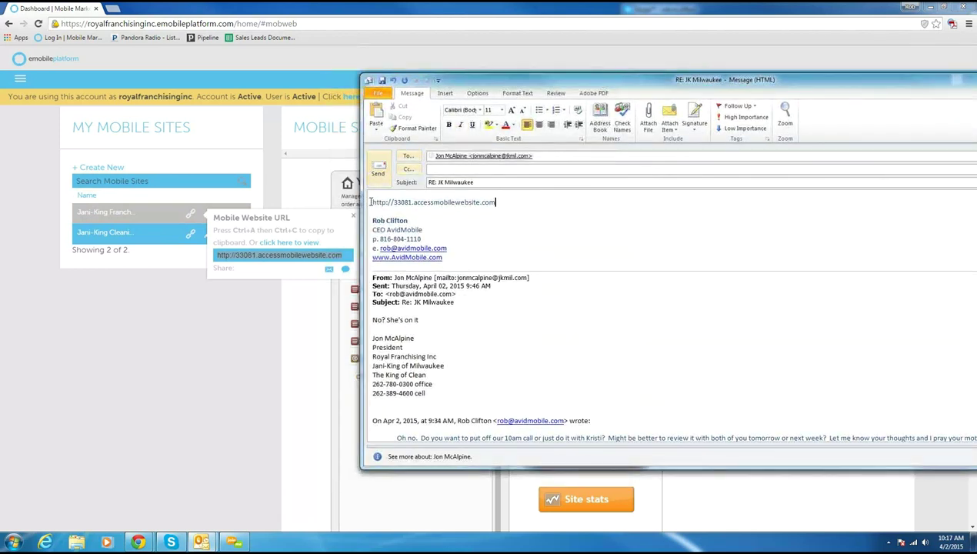
Step: Label the pasted link 'Franchise Sales' with a blank line above, then show the Cleaning site's URL
left_click(370, 201)
type("Franchise Site")
key("BackSpace")
key("BackSpace")
type("ales")
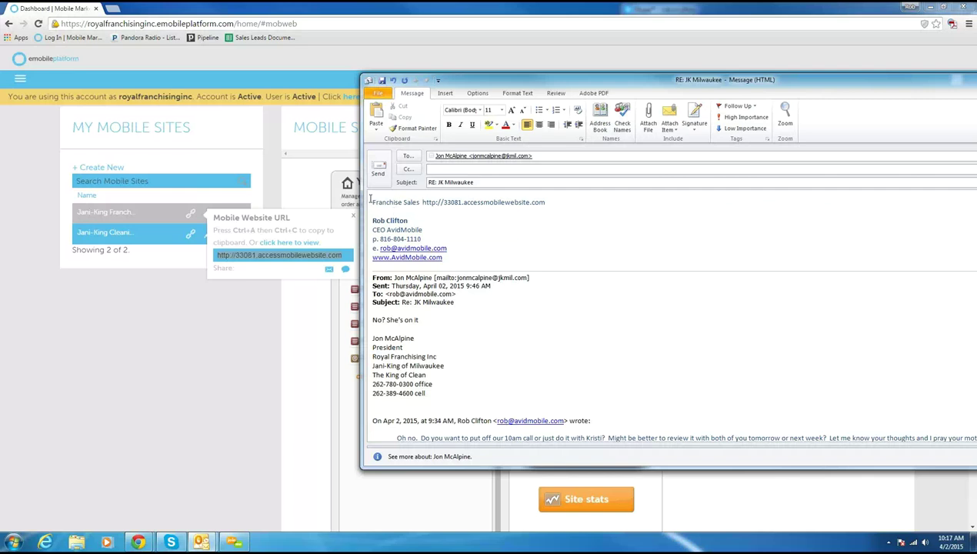
left_click(370, 200)
key("Return")
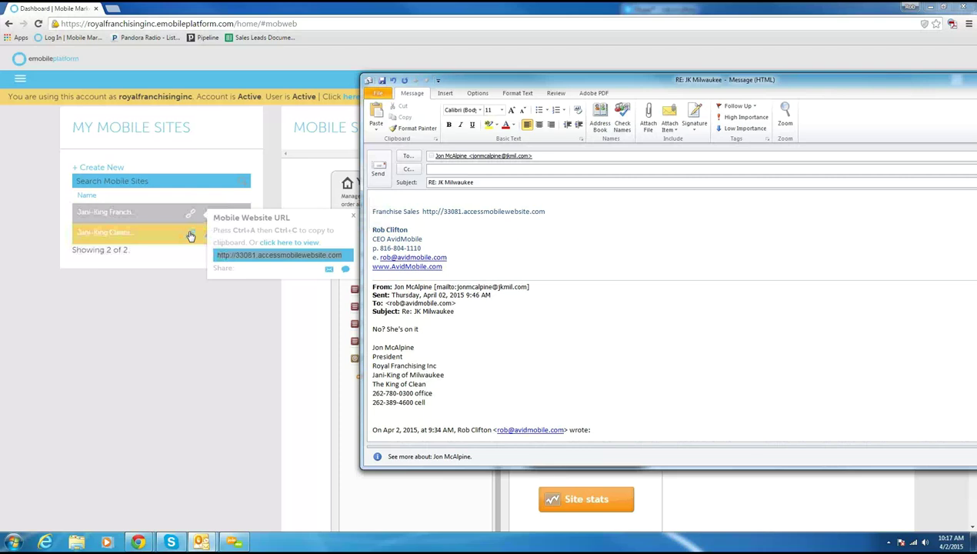
left_click(190, 235)
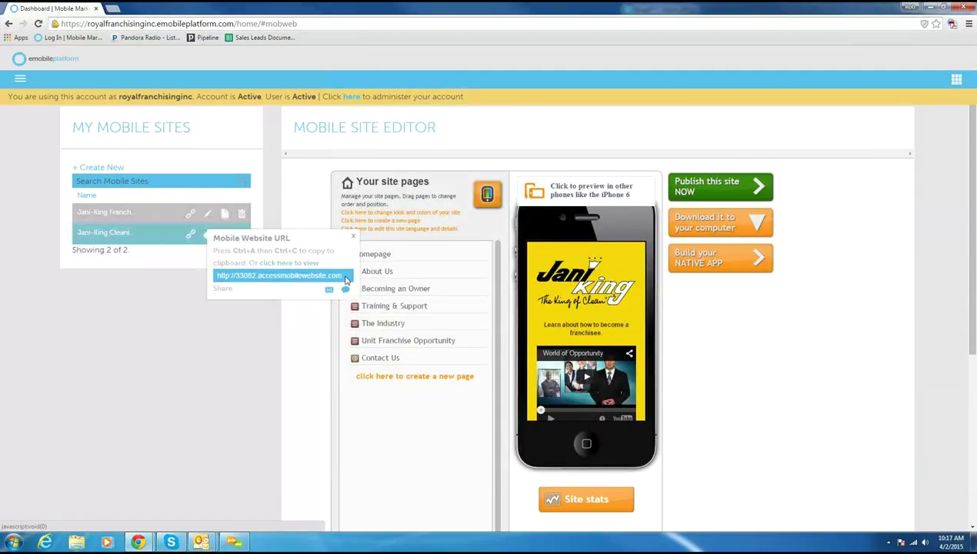
key("ctrl+a")
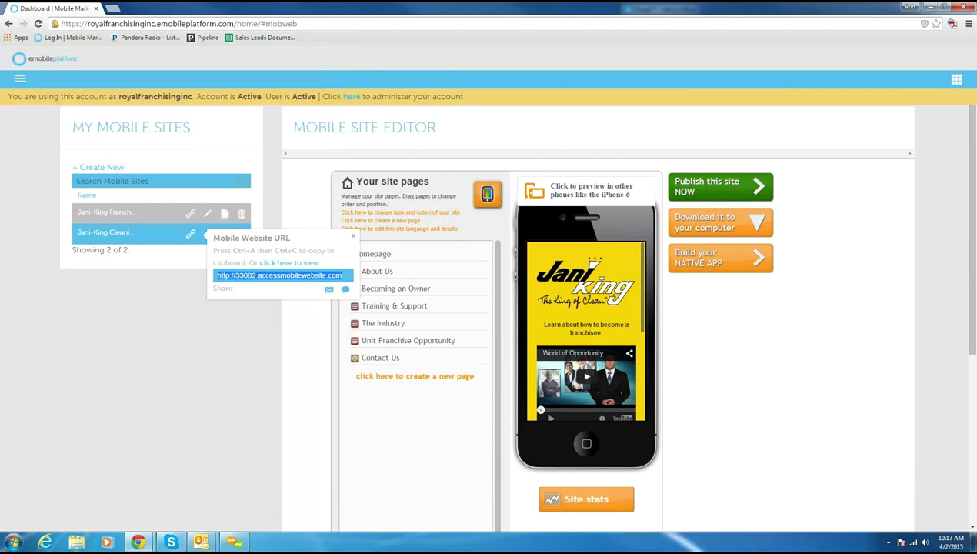
key("alt+Tab")
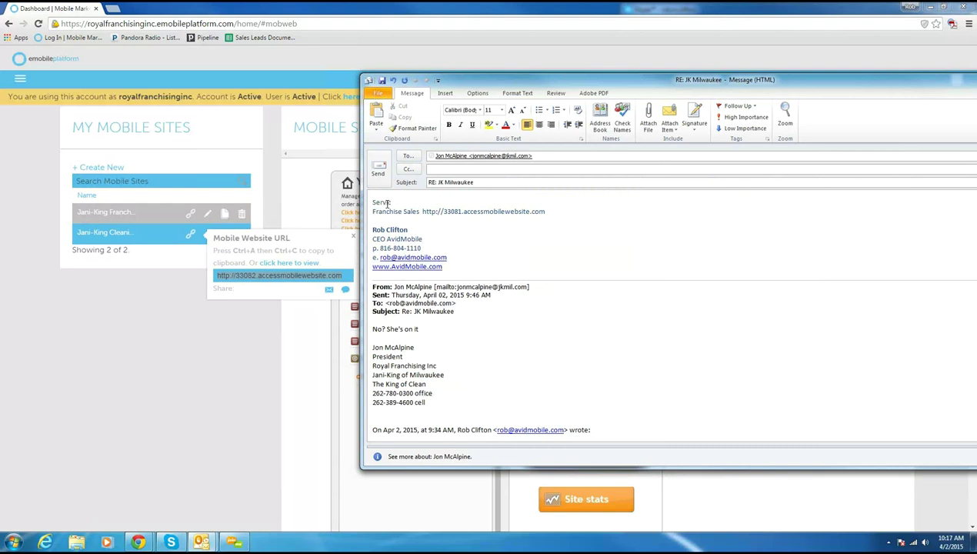
key("ctrl+v")
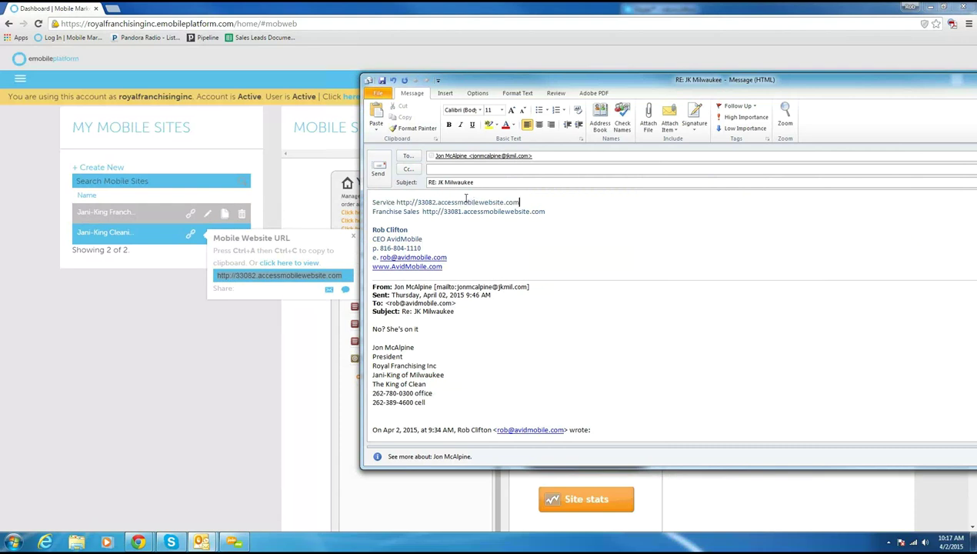
left_click_drag(475, 85, 976, 115)
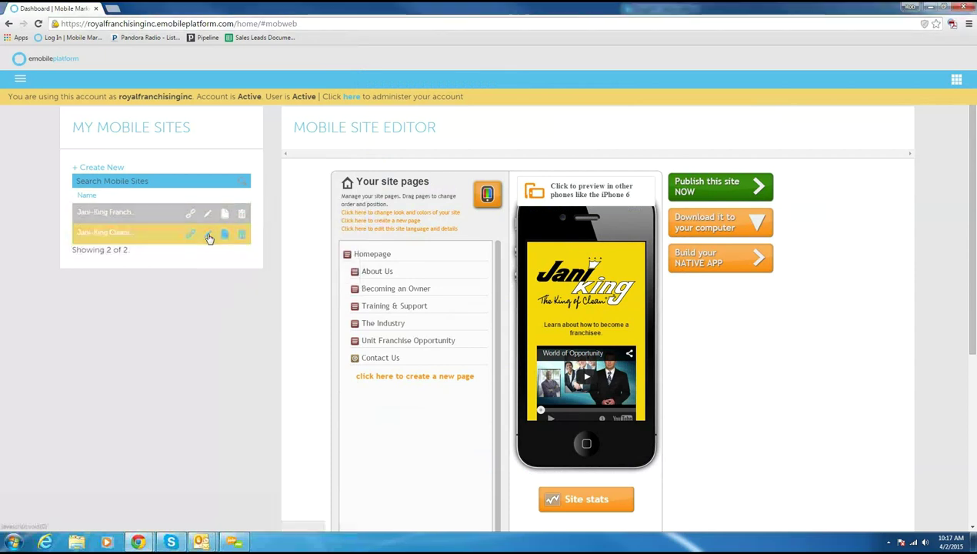
Step: Open the Jani-King Cleaning site in the editor and preview its Hotels/Resorts page
left_click(208, 235)
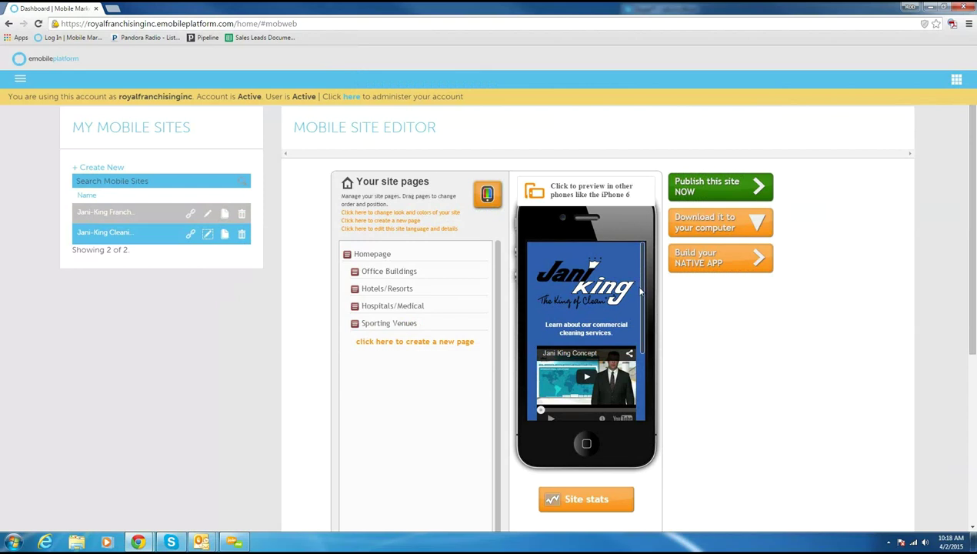
left_click_drag(641, 313, 638, 396)
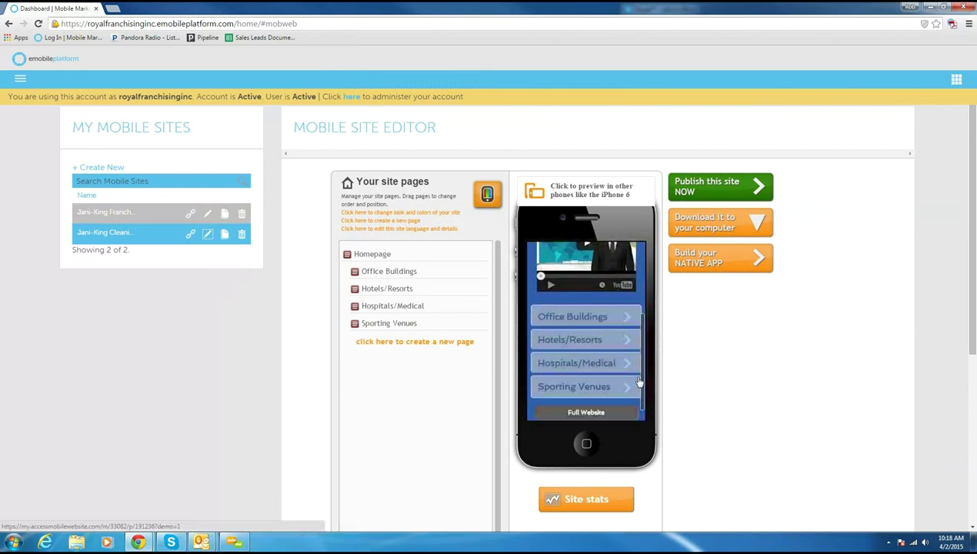
left_click(579, 332)
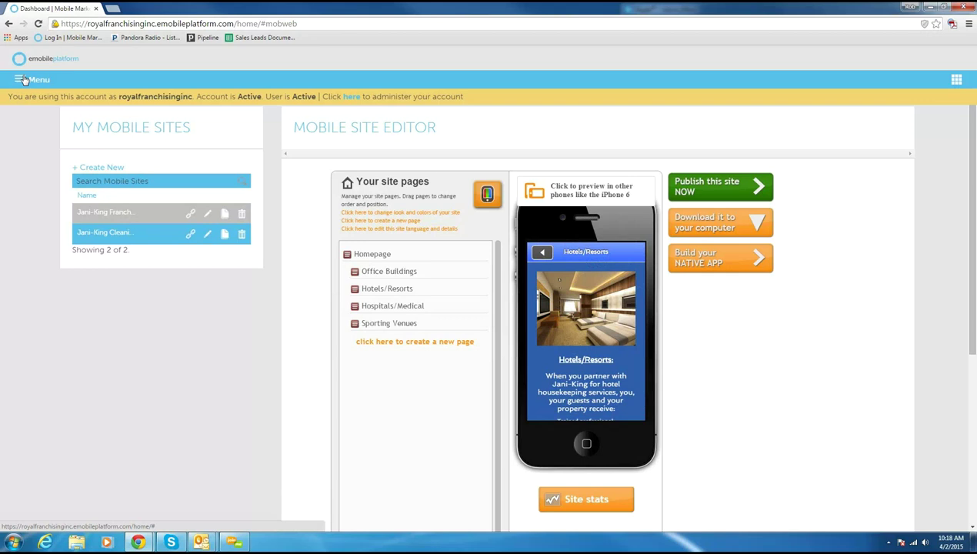
Step: Go to My VCards from the main menu and start editing a new blank vCard profile
left_click(24, 80)
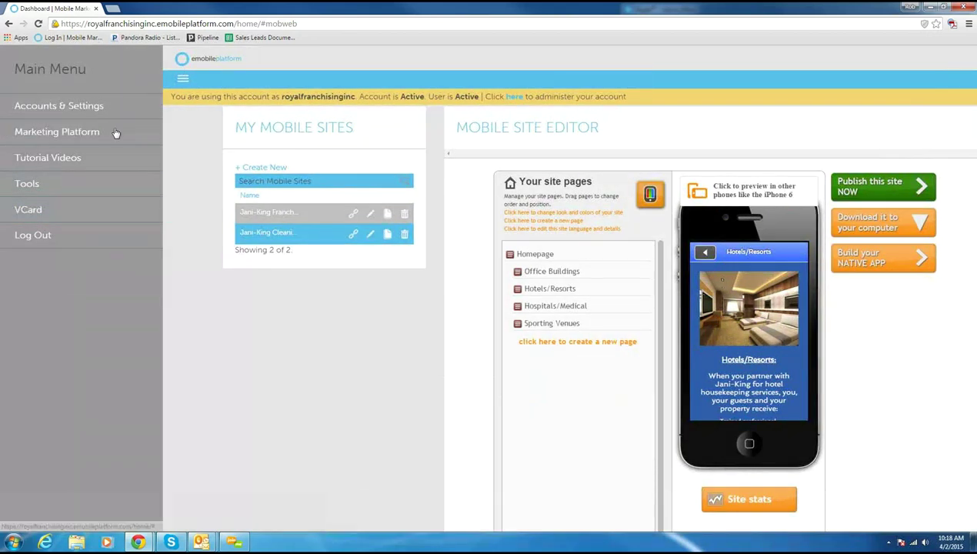
left_click(22, 215)
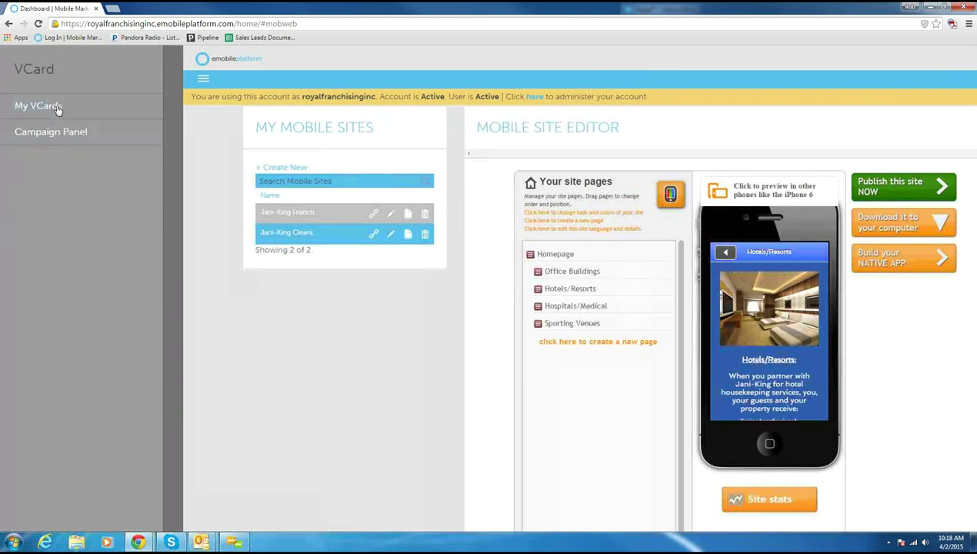
left_click(44, 106)
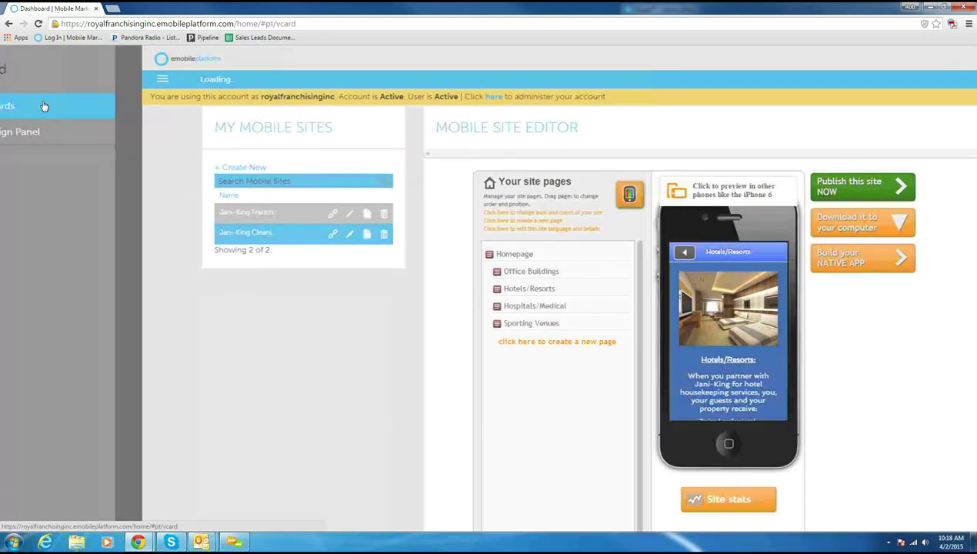
left_click(100, 169)
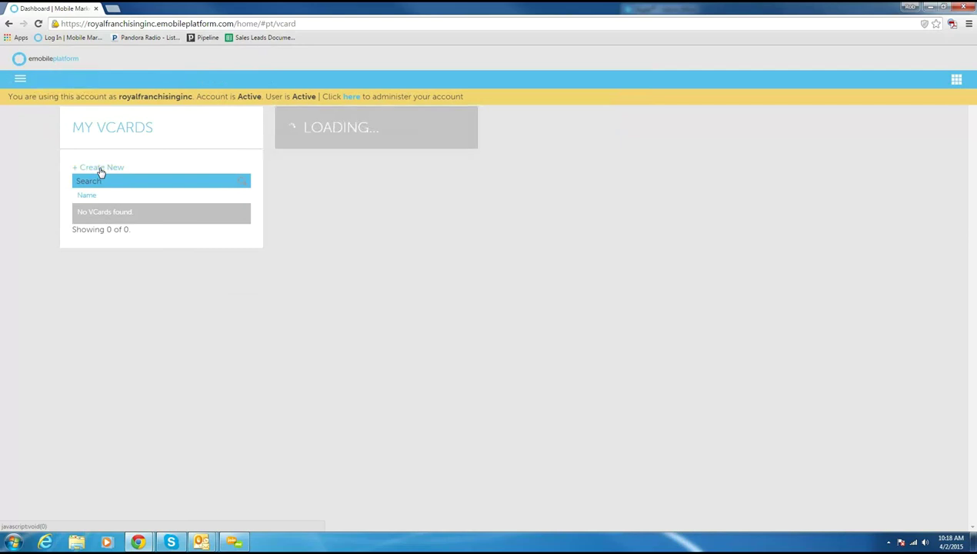
left_click(470, 118)
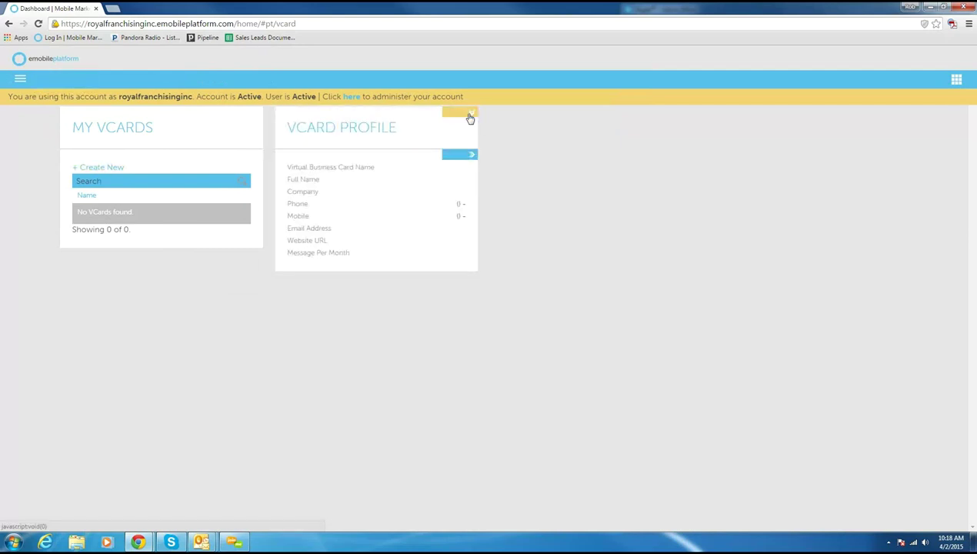
Step: Enter the contact's name as the card name and full name, with company Jani-King
left_click(469, 157)
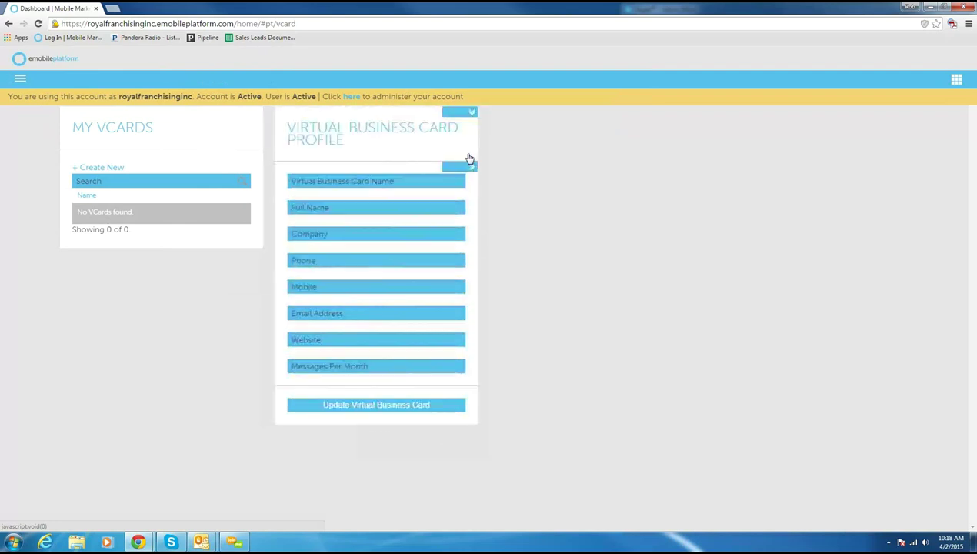
left_click(392, 181)
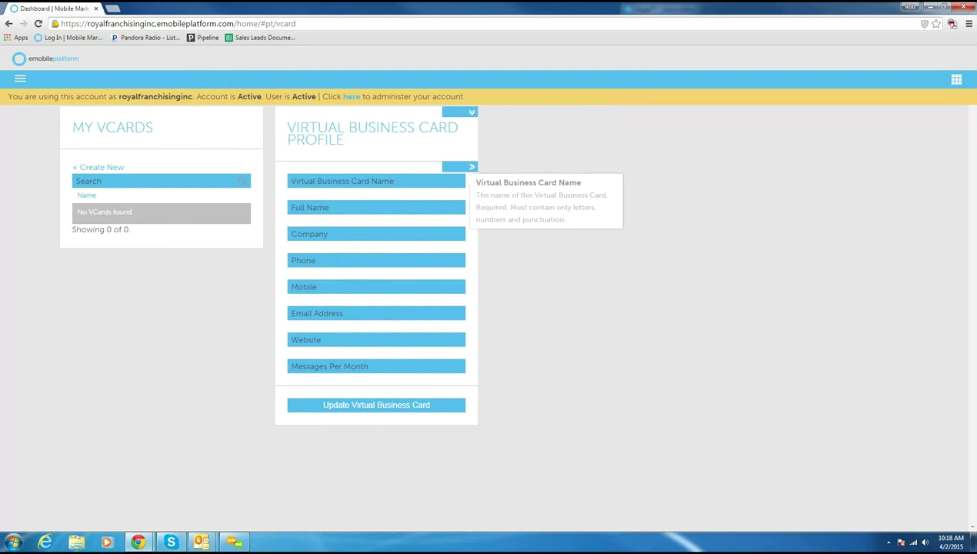
key("alt+Tab")
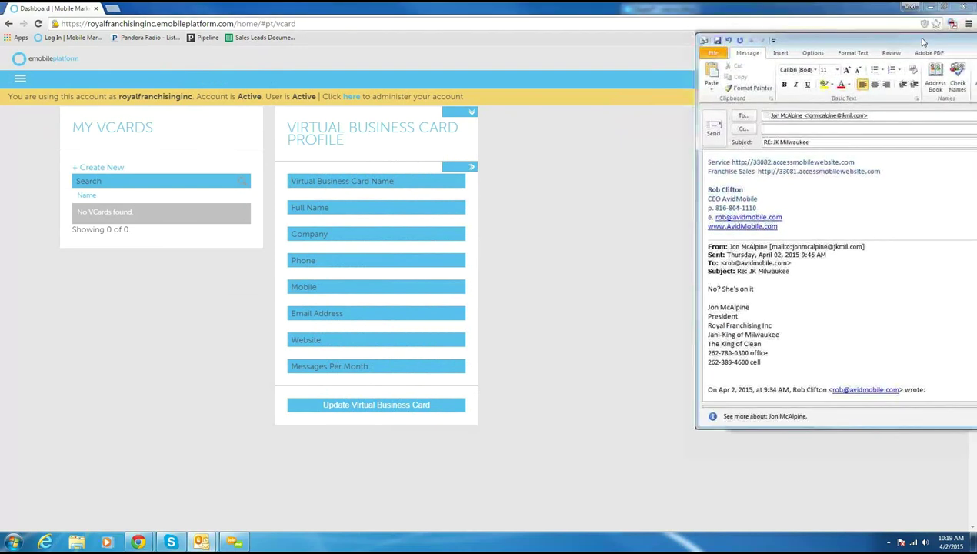
left_click(316, 181)
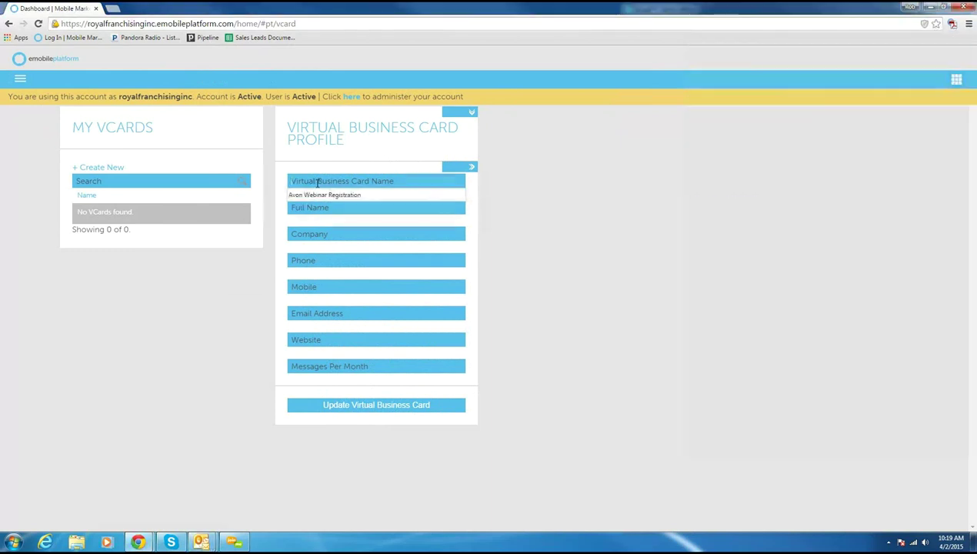
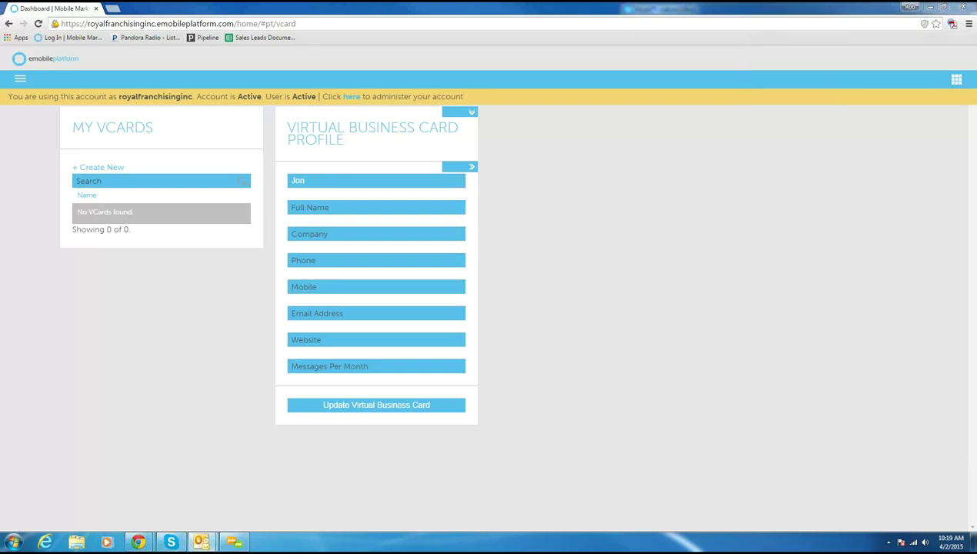
left_click(341, 182)
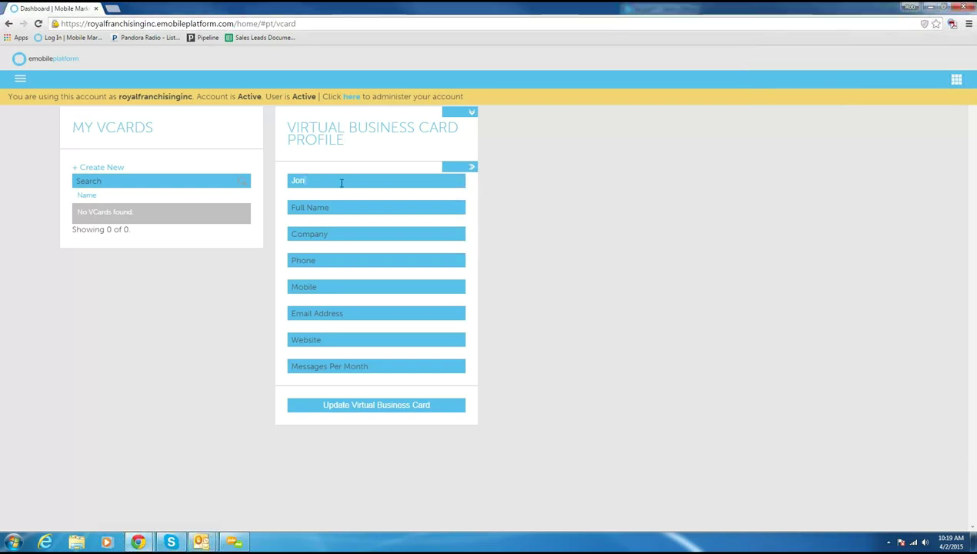
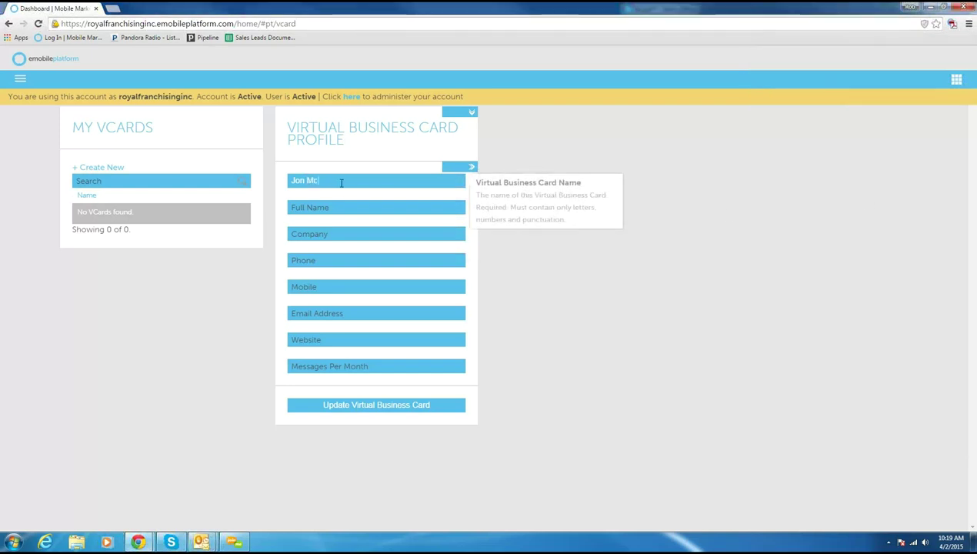
key("Tab")
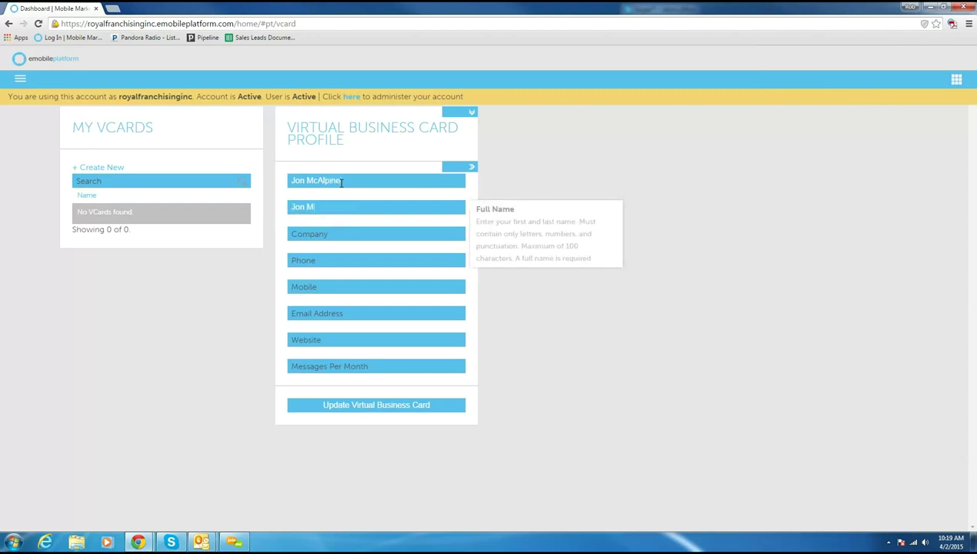
key("Tab")
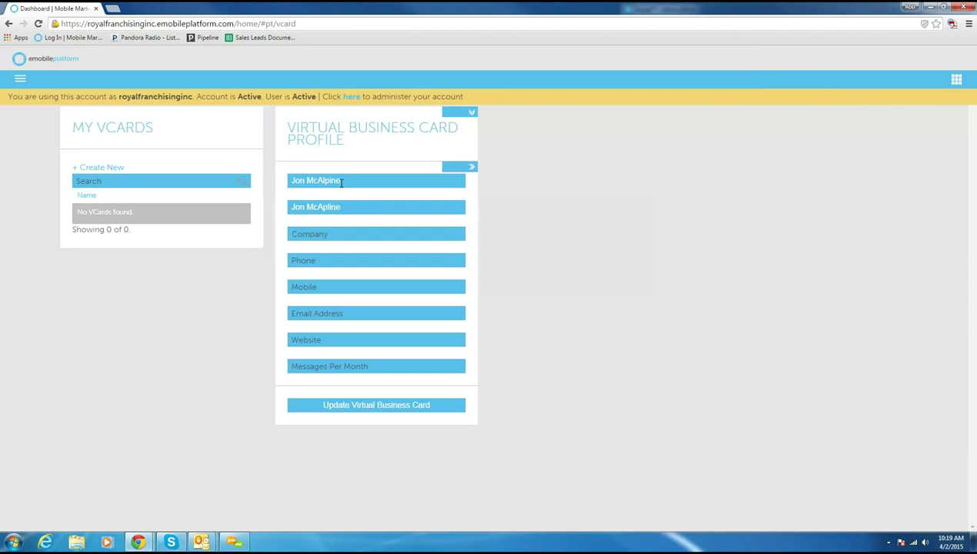
type("Jani-King")
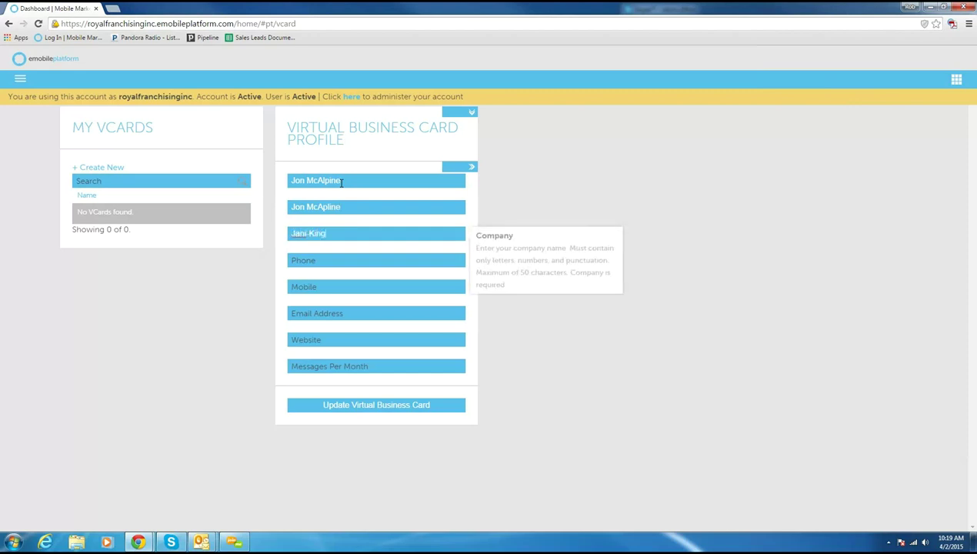
Step: Add the contact's phone, mobile and e-mail, website janiking.com and 4 messages monthly, then save
key("Tab")
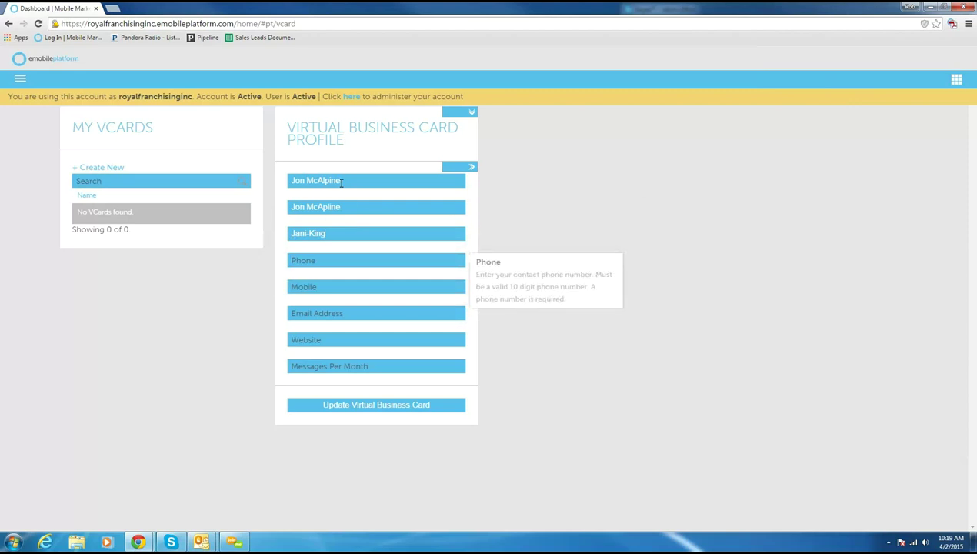
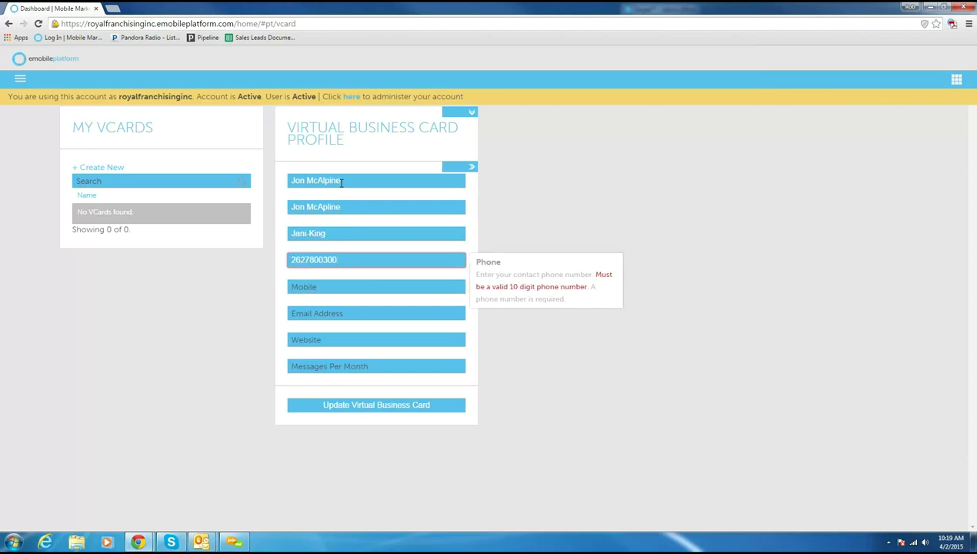
key("Tab")
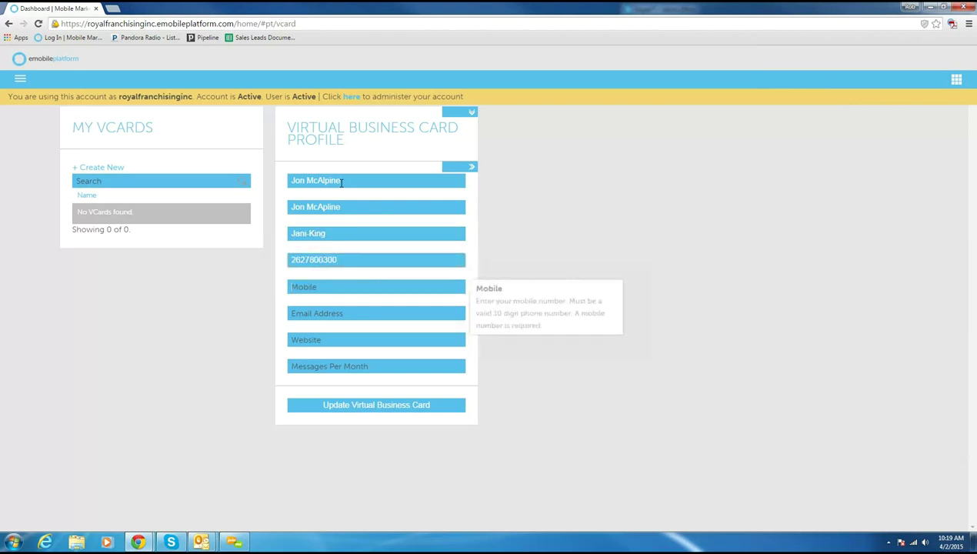
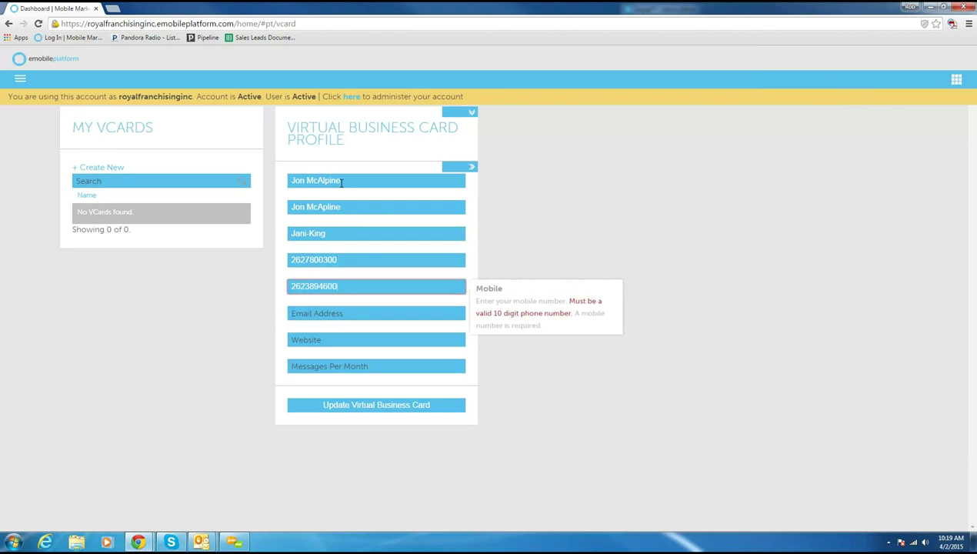
key("Tab")
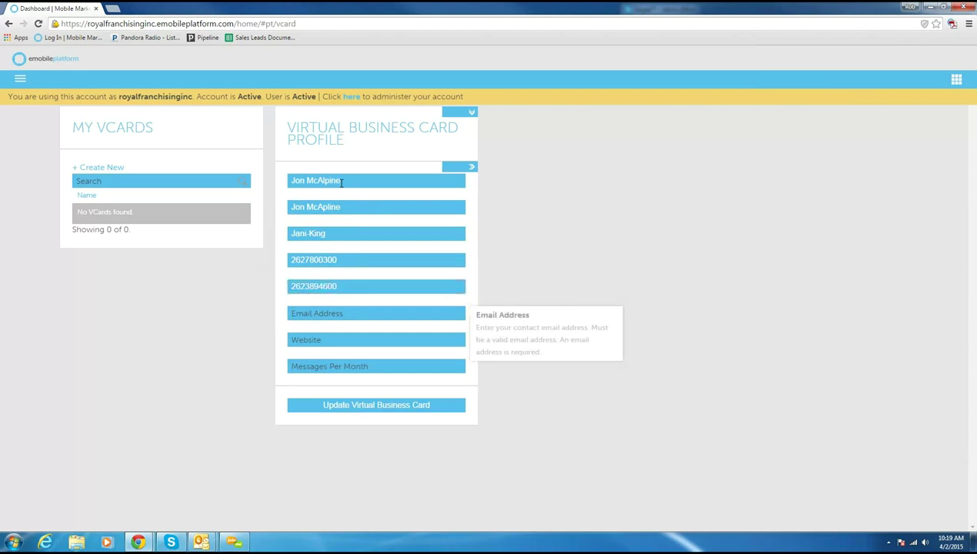
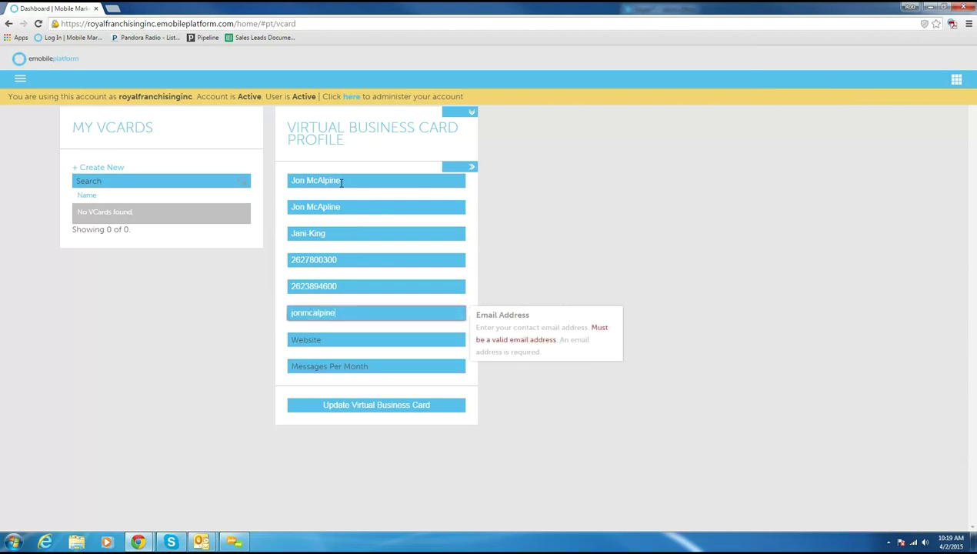
key("Tab")
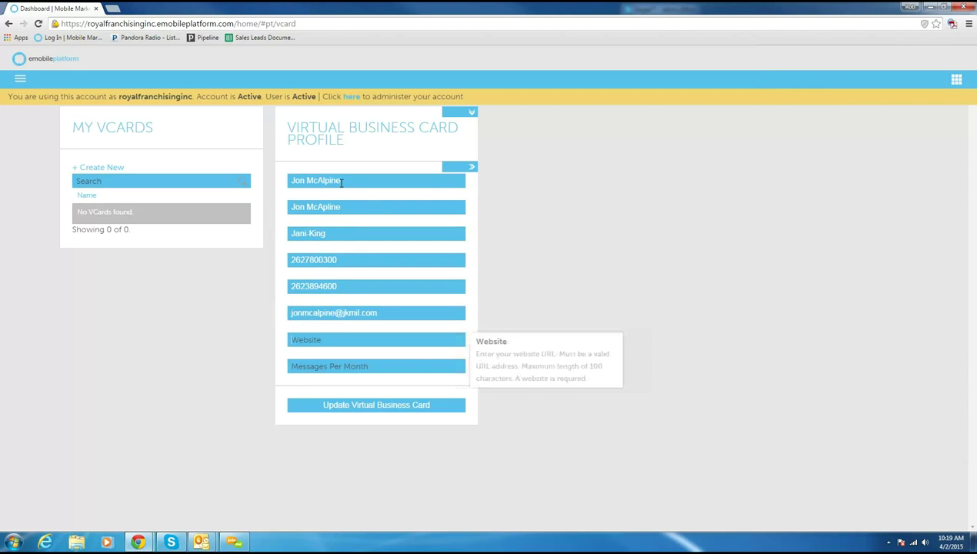
type("jani-king.com")
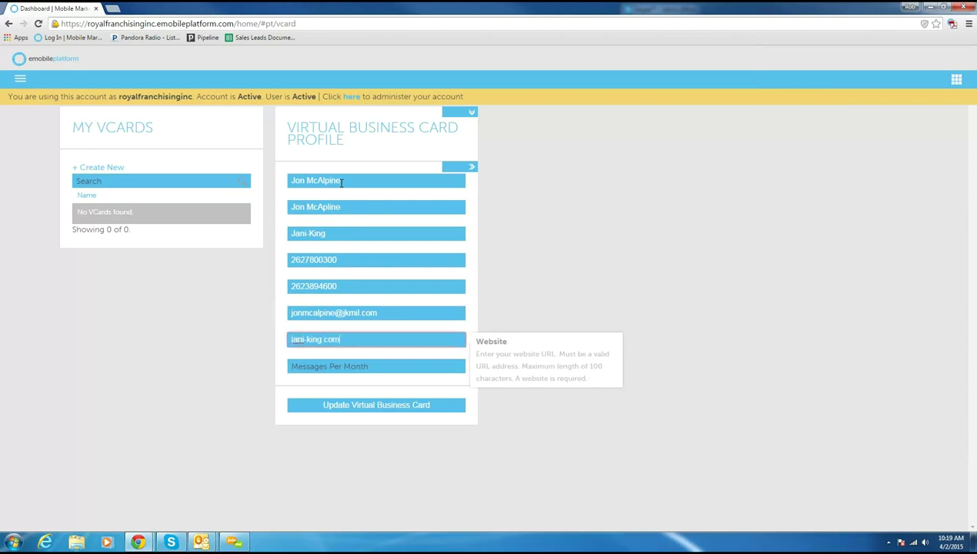
key("BackSpace")
key("BackSpace")
key("BackSpace")
key("BackSpace")
key("BackSpace")
key("BackSpace")
key("BackSpace")
key("BackSpace")
key("BackSpace")
type("king.com")
key("BackSpace")
key("BackSpace")
key("BackSpace")
key("BackSpace")
key("BackSpace")
key("BackSpace")
key("BackSpace")
key("BackSpace")
key("BackSpace")
key("BackSpace")
key("BackSpace")
key("BackSpace")
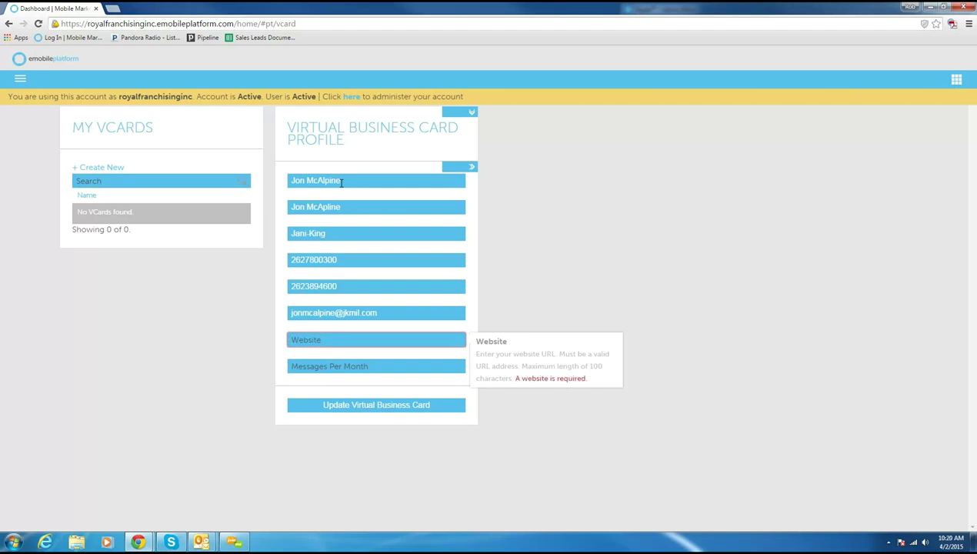
type("janiking.com")
key("Tab")
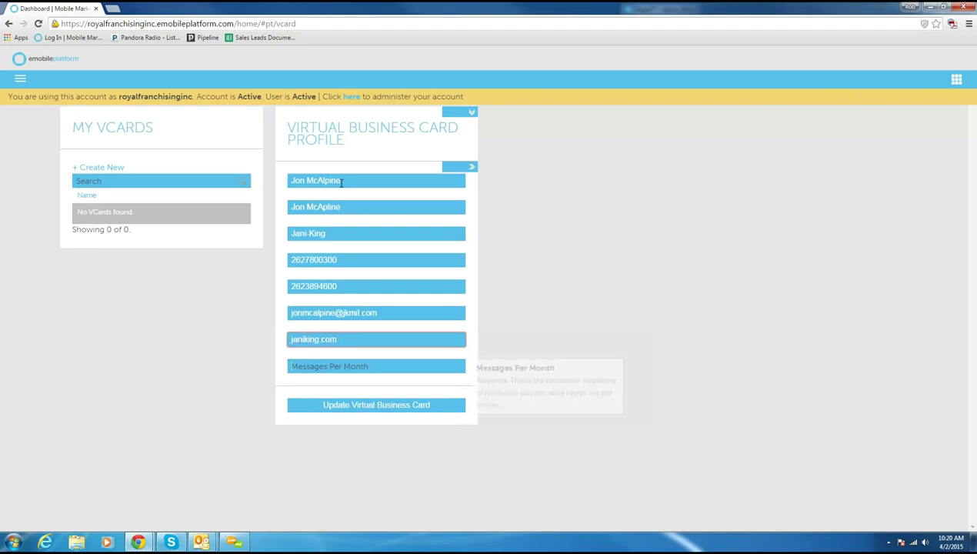
type("4")
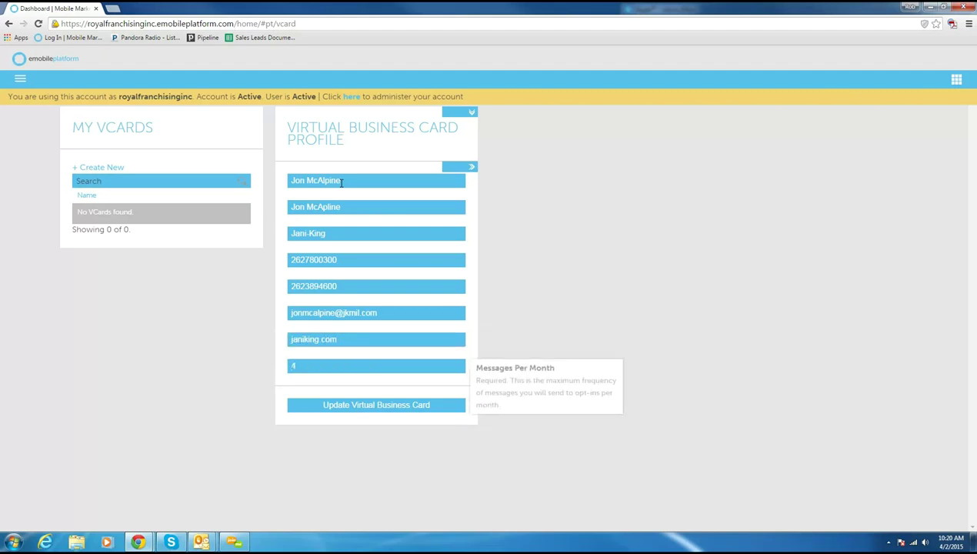
left_click(345, 406)
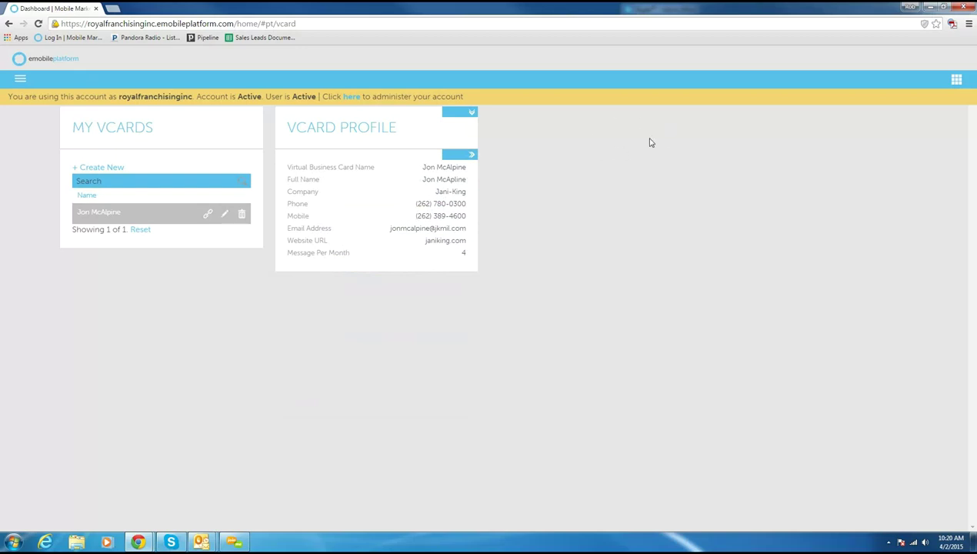
Step: Open the Jani-King vCard's preview from the My VCards list
left_click(224, 215)
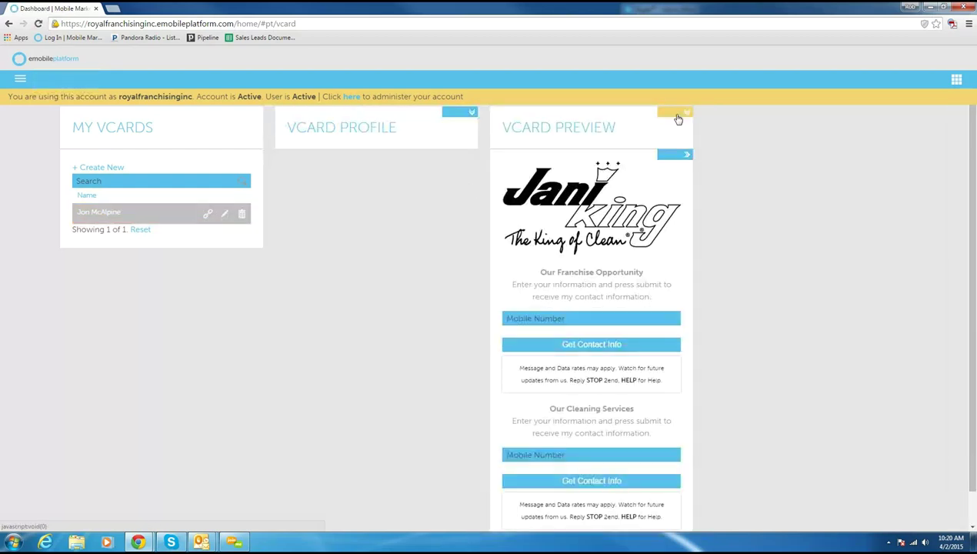
left_click(677, 117)
left_click(677, 117)
scroll(586, 327, "down", 1)
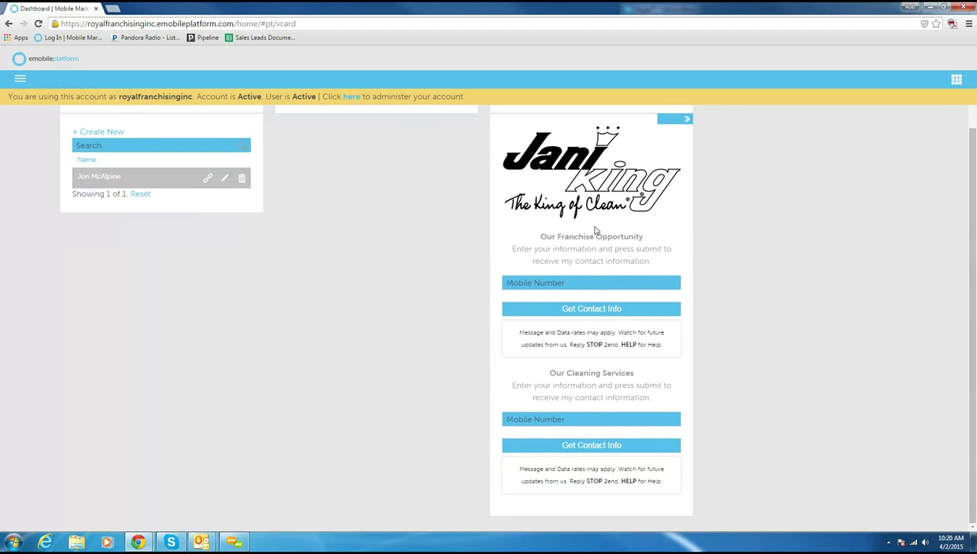
left_click_drag(537, 238, 644, 236)
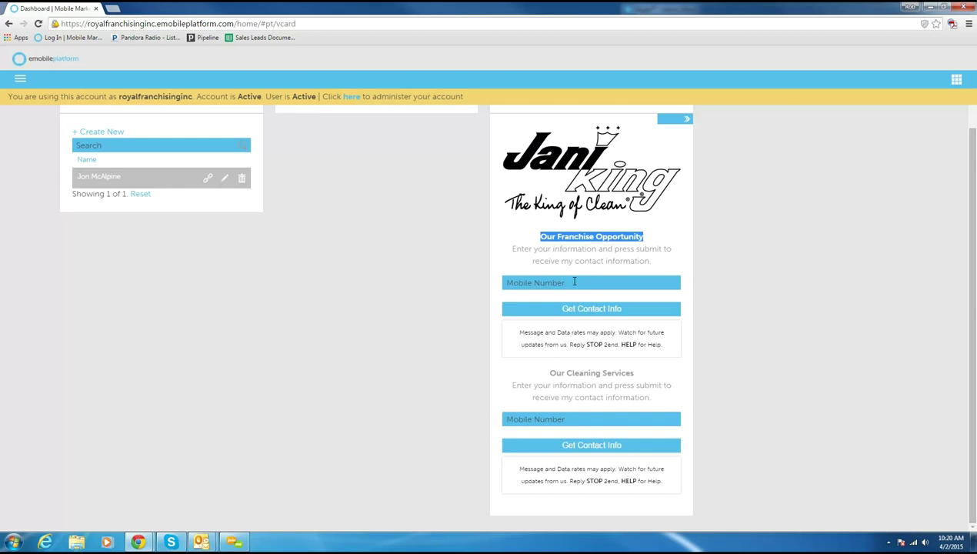
left_click(548, 372)
triple_click(632, 375)
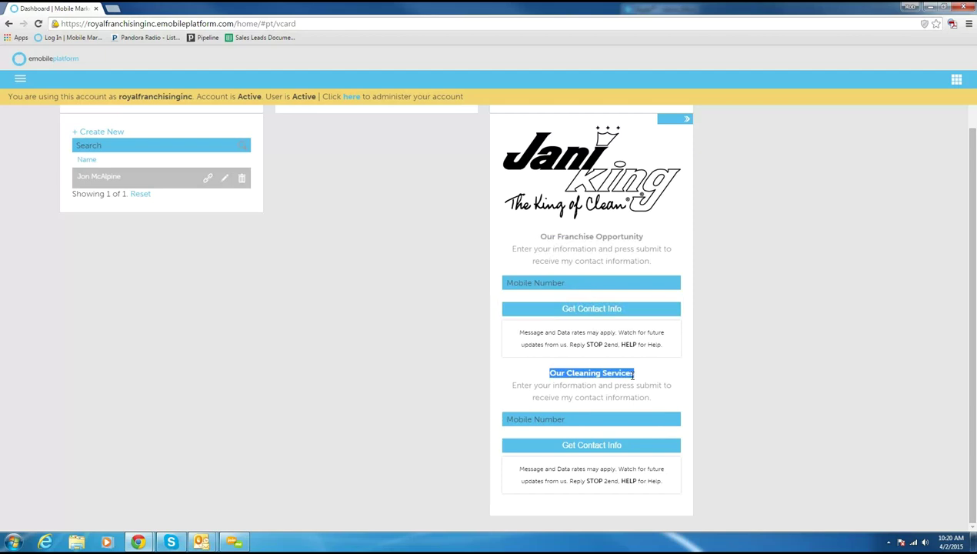
left_click(559, 420)
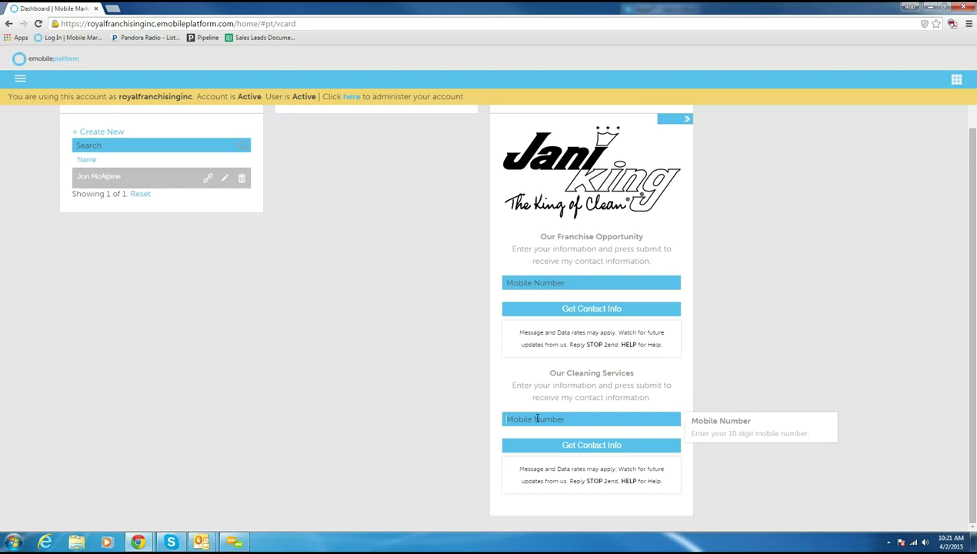
left_click(536, 419)
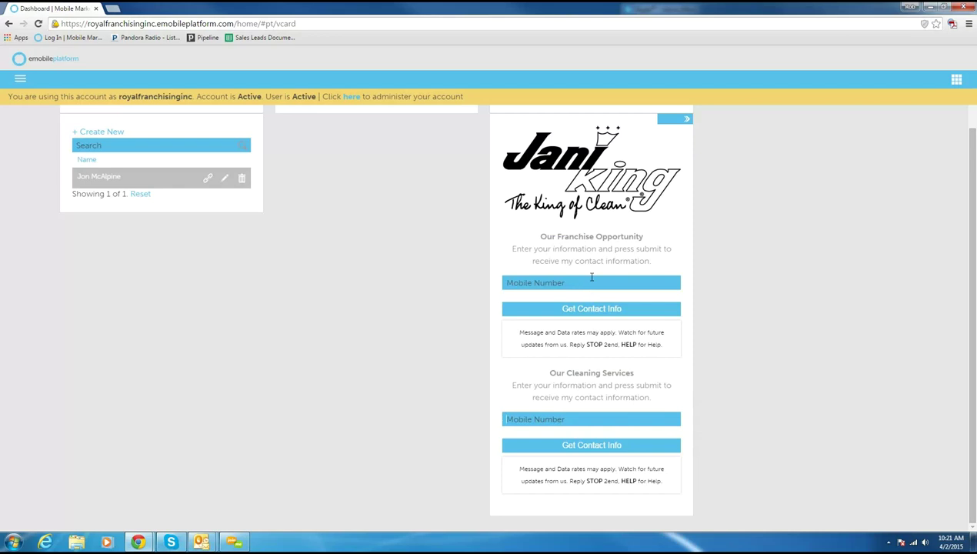
scroll(591, 277, "up", 1)
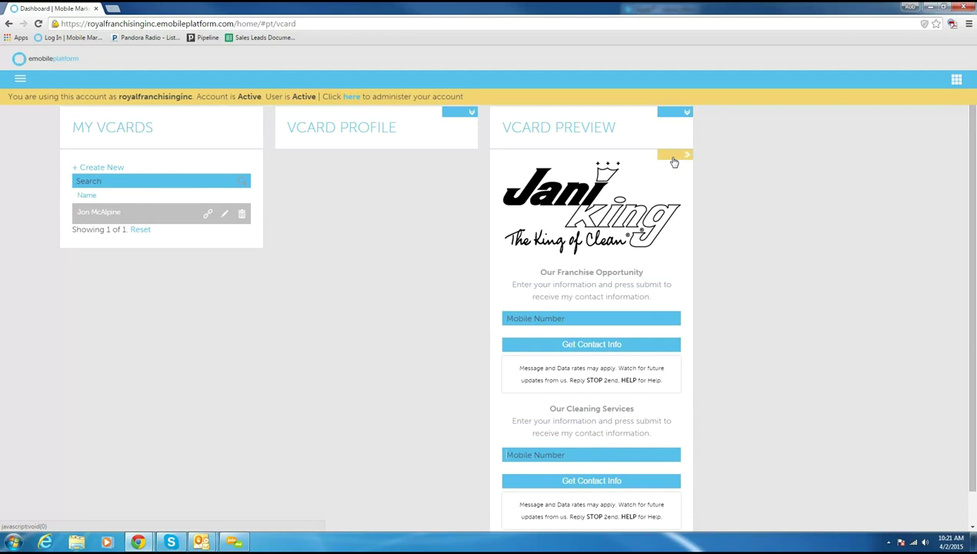
Step: Show the vCard's Appearance settings down to Form 1, alongside the Outlook message with the links
left_click(673, 159)
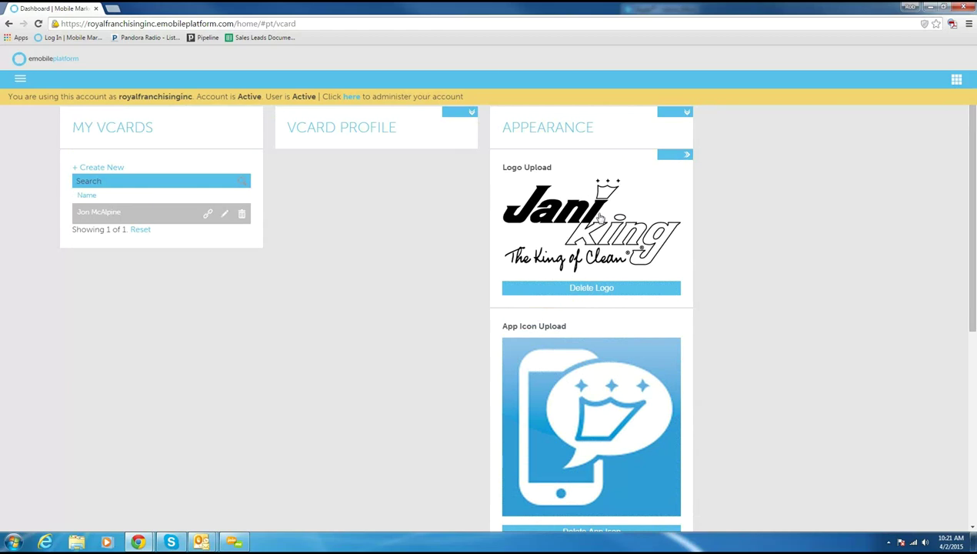
scroll(590, 373, "down", 3)
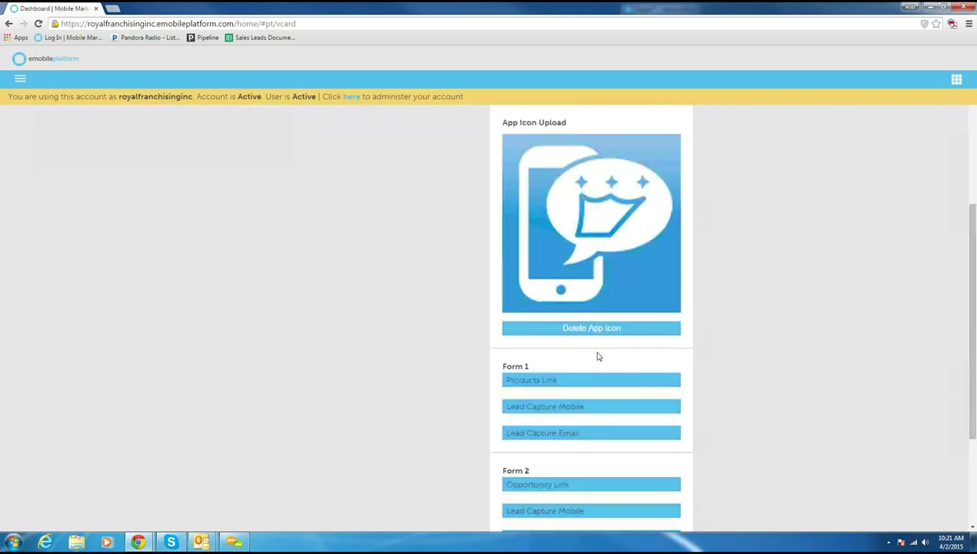
scroll(613, 322, "down", 2)
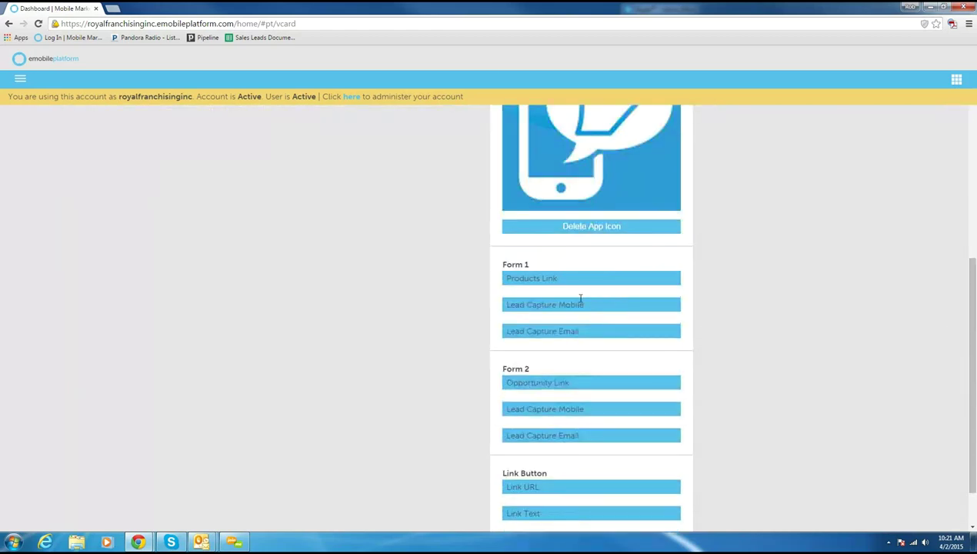
mouse_move(529, 280)
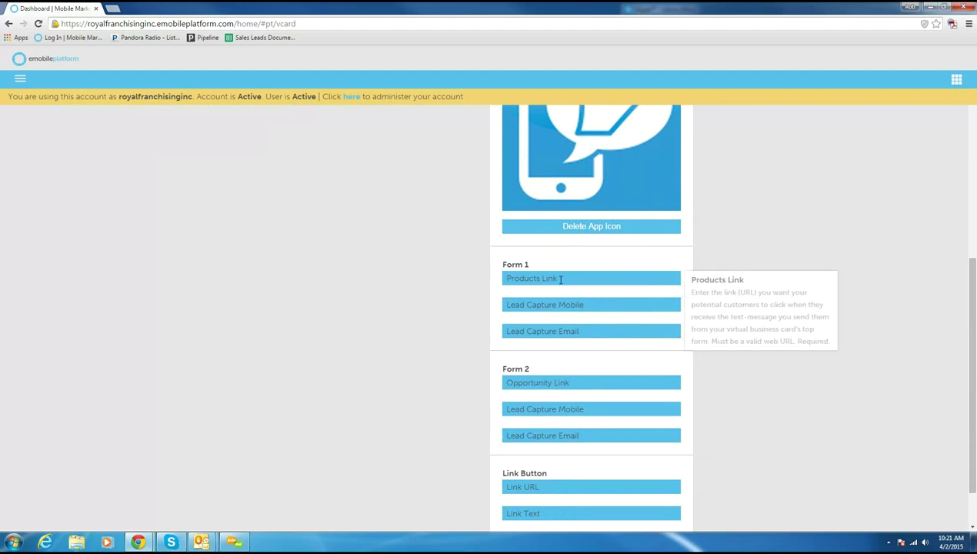
left_click_drag(538, 266, 501, 265)
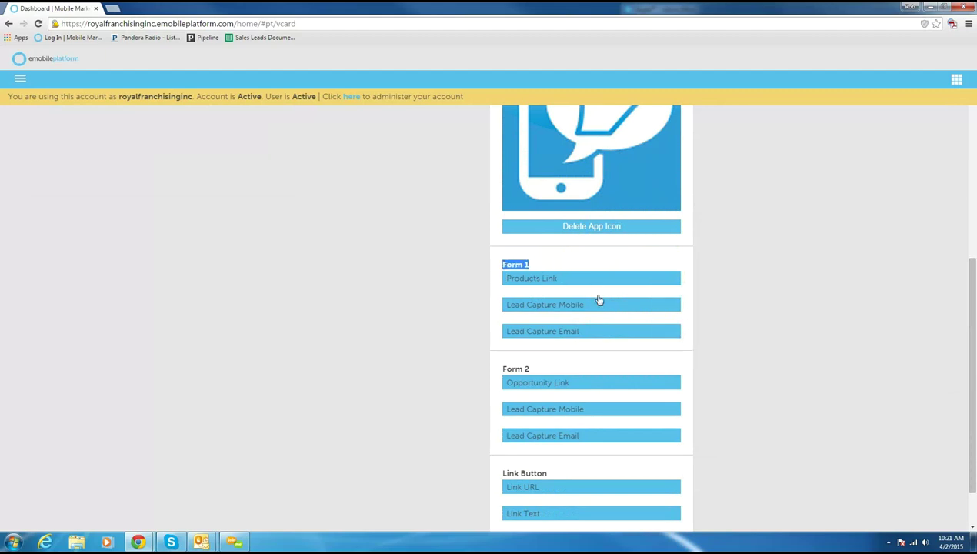
scroll(599, 300, "up", 5)
left_click(683, 157)
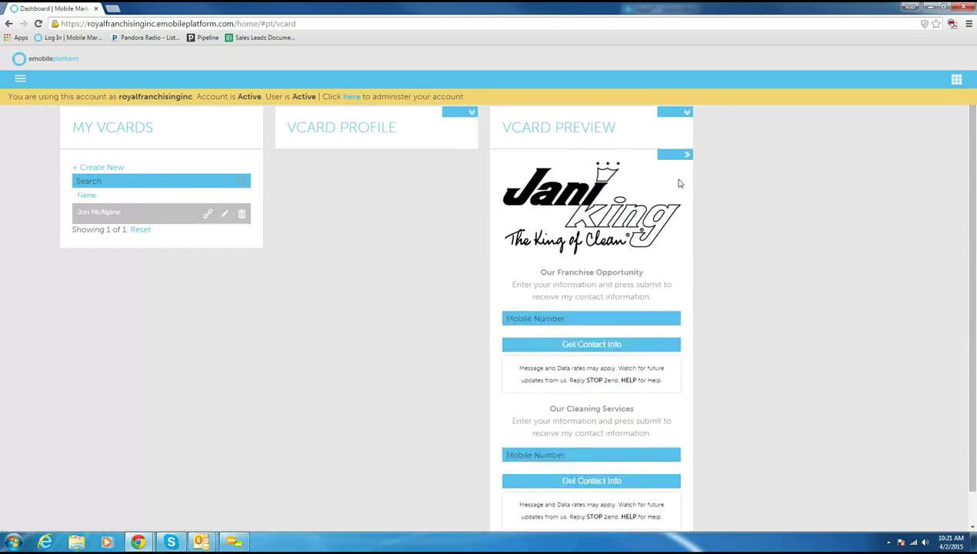
left_click(671, 156)
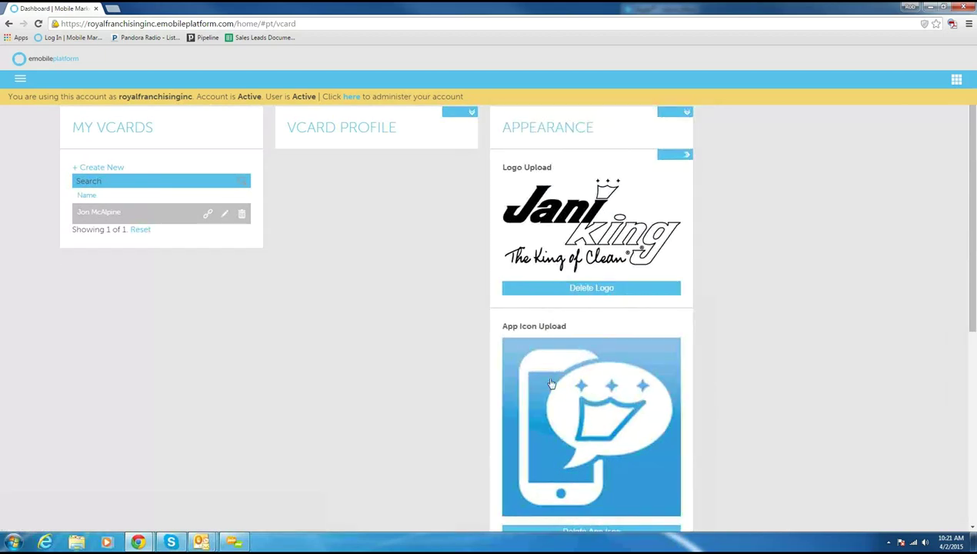
scroll(558, 369, "down", 2)
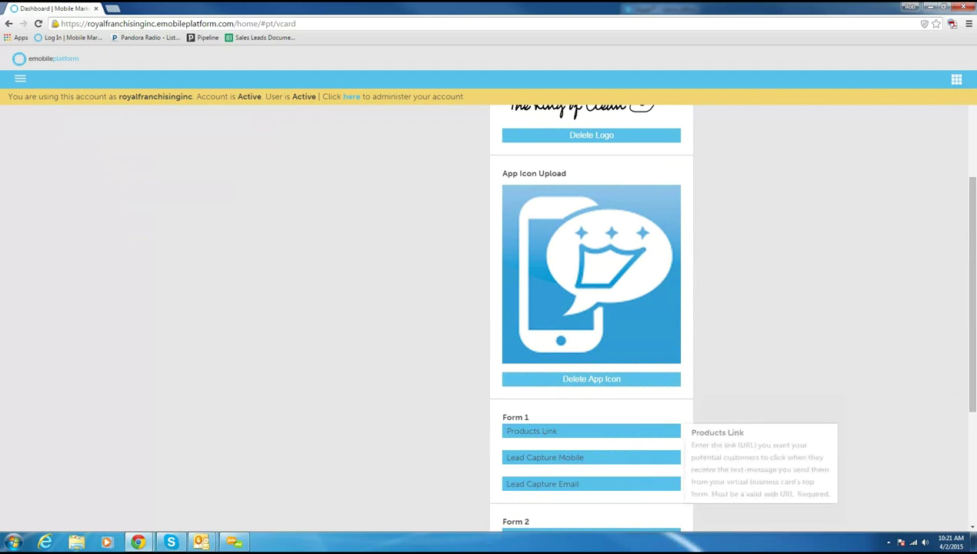
key("alt+Tab")
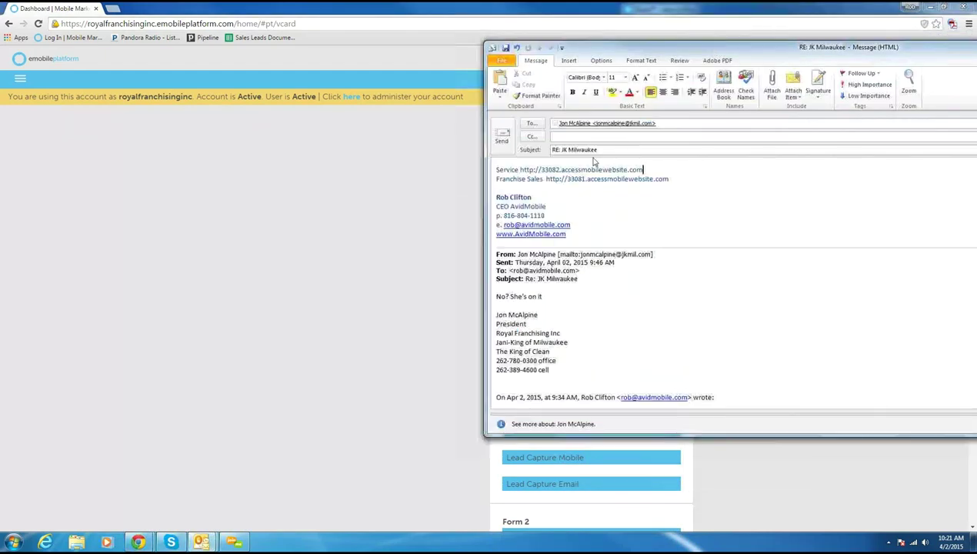
Step: Copy the Franchise Sales address from the Outlook reply and move the message window aside
left_click_drag(655, 178, 549, 178)
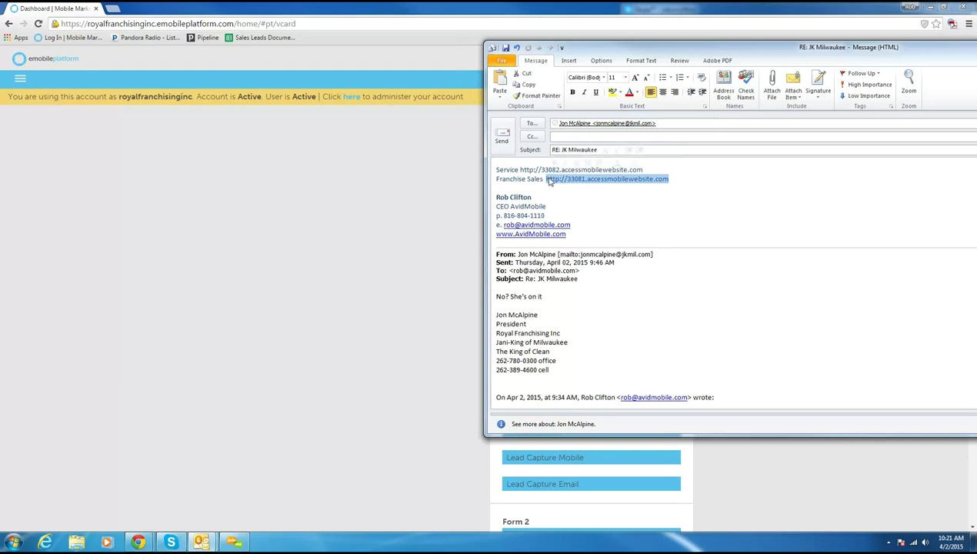
left_click_drag(765, 52, 976, 23)
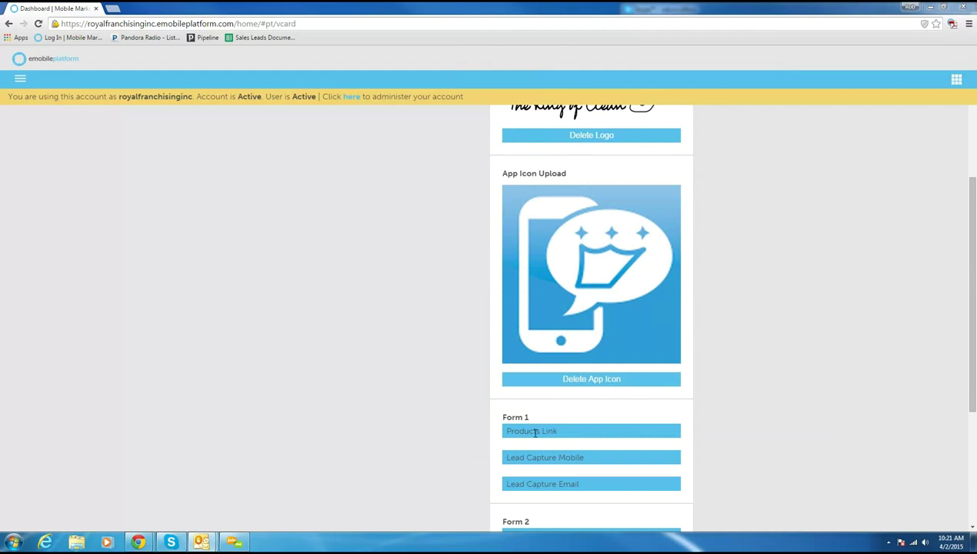
left_click(536, 432)
type("http://33081.accessmobilewebsite.com")
scroll(469, 393, "down", 2)
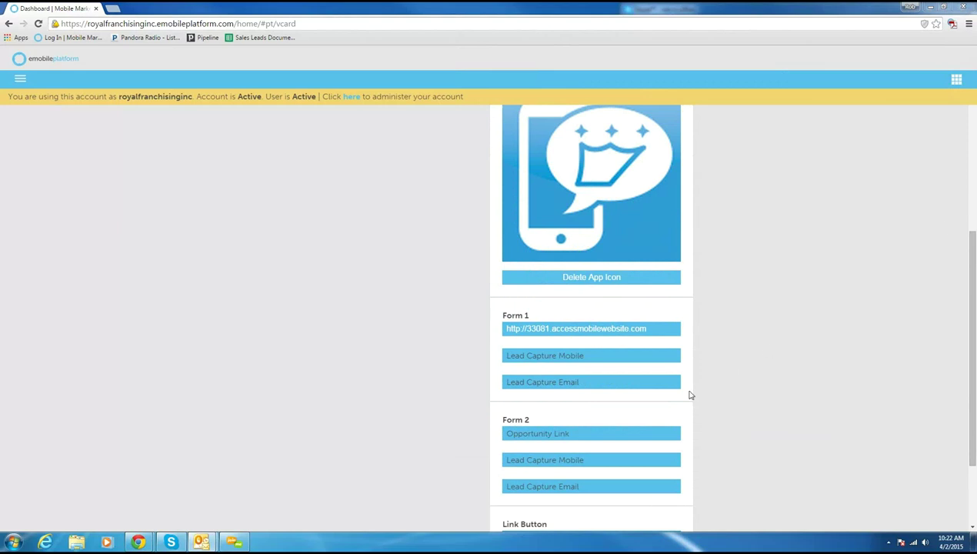
left_click(546, 432)
type("http://33082.accessmobilewebsite.com")
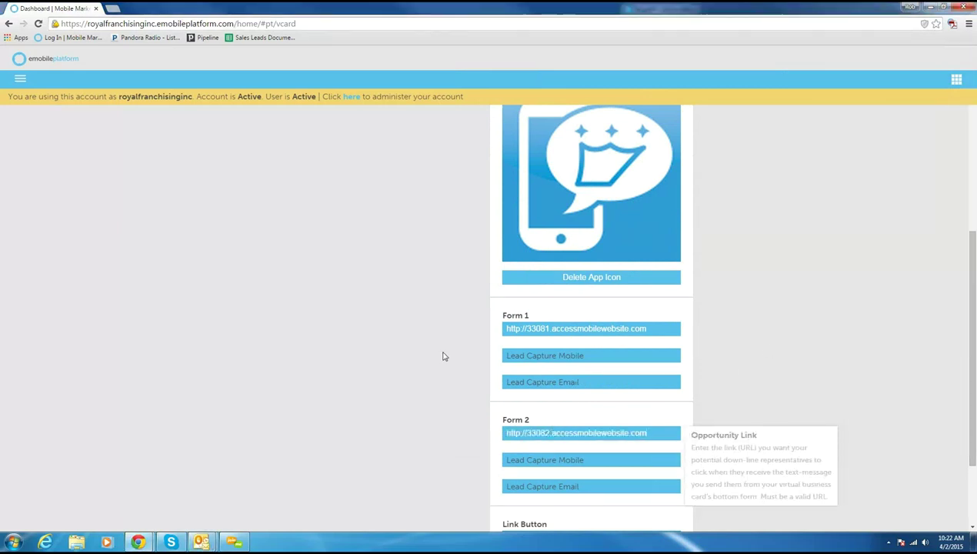
scroll(443, 355, "down", 1)
scroll(442, 355, "down", 1)
scroll(447, 355, "up", 1)
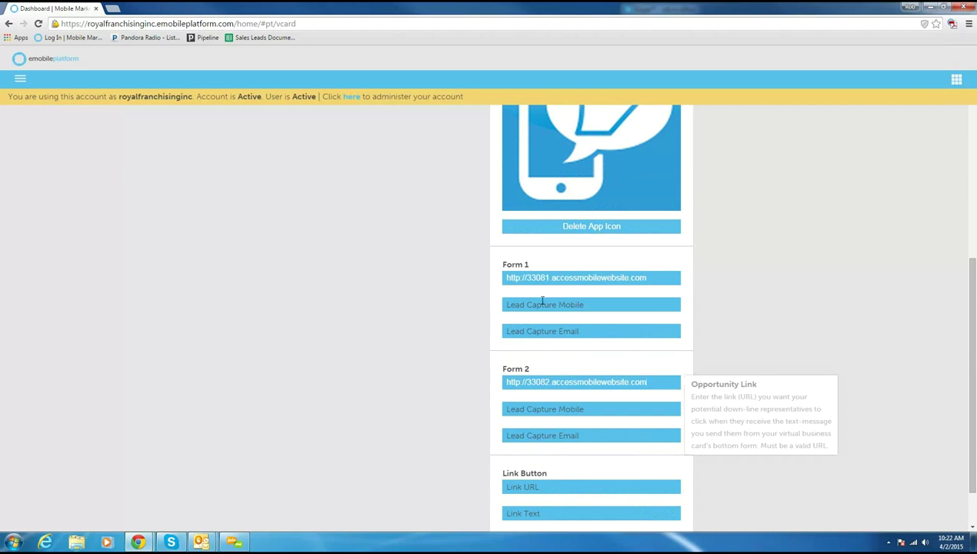
mouse_move(545, 302)
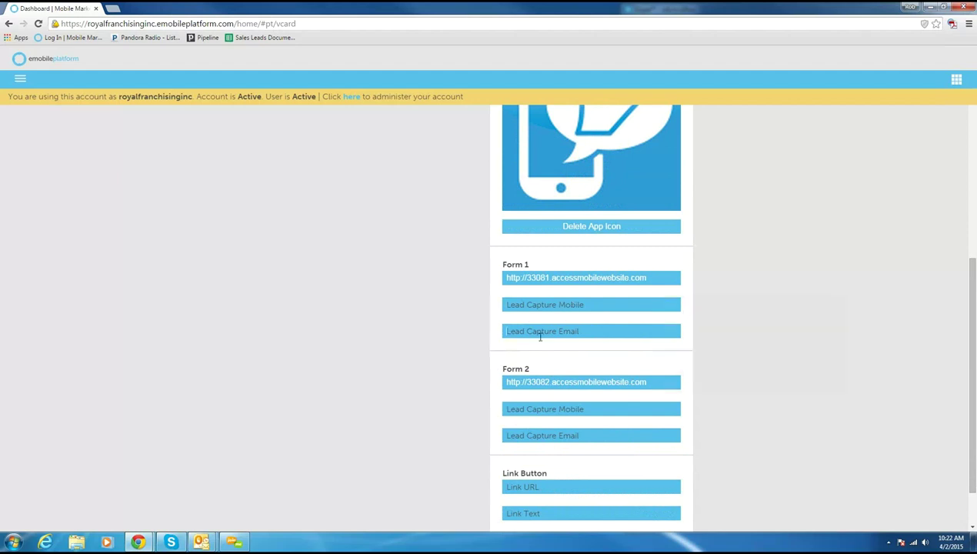
Step: Enter the contact's mobile number as Form 1's Lead Capture Mobile and copy it into Form 2's
scroll(431, 370, "up", 5)
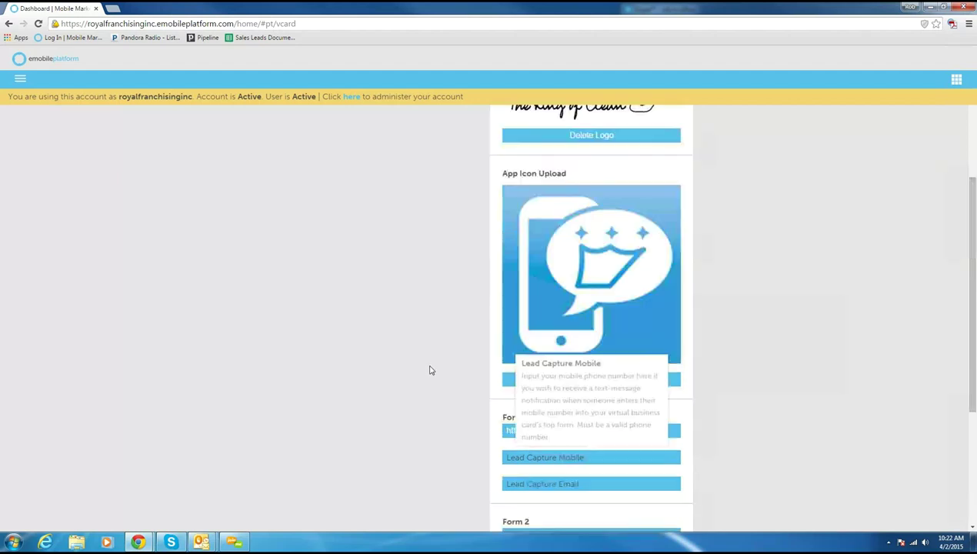
scroll(430, 370, "down", 4)
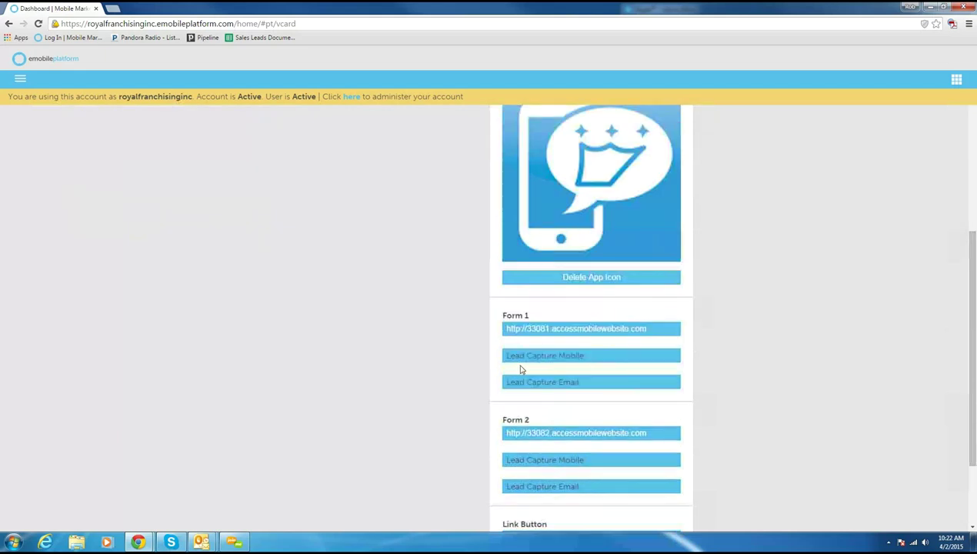
left_click(531, 355)
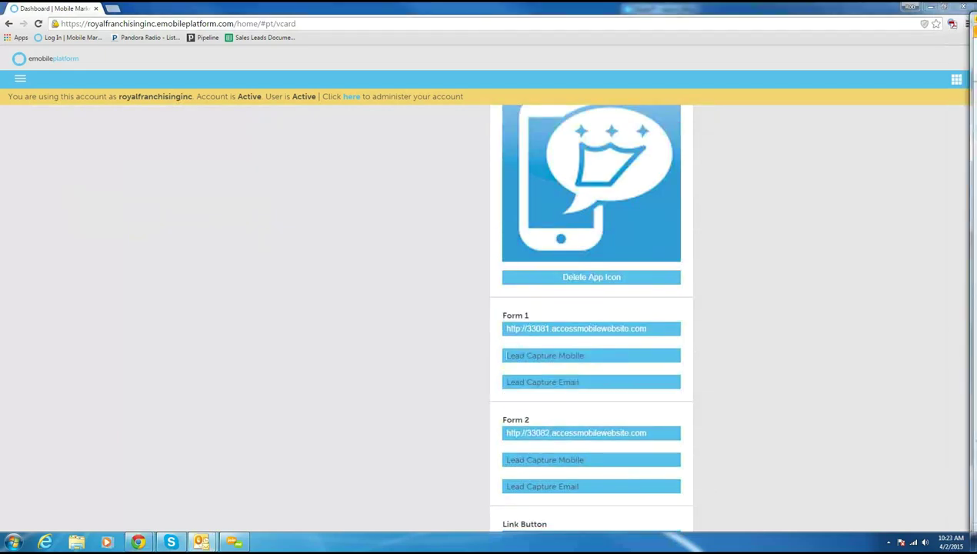
left_click(551, 356)
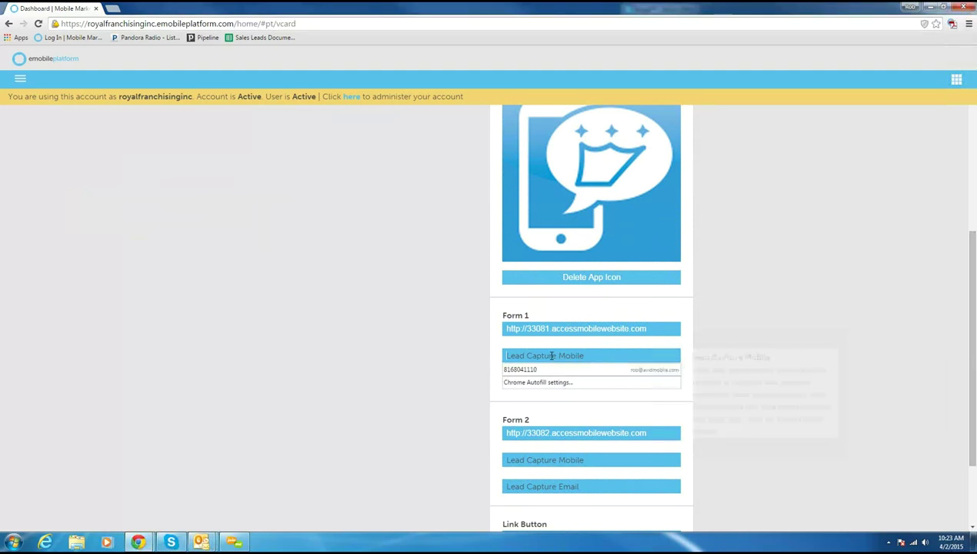
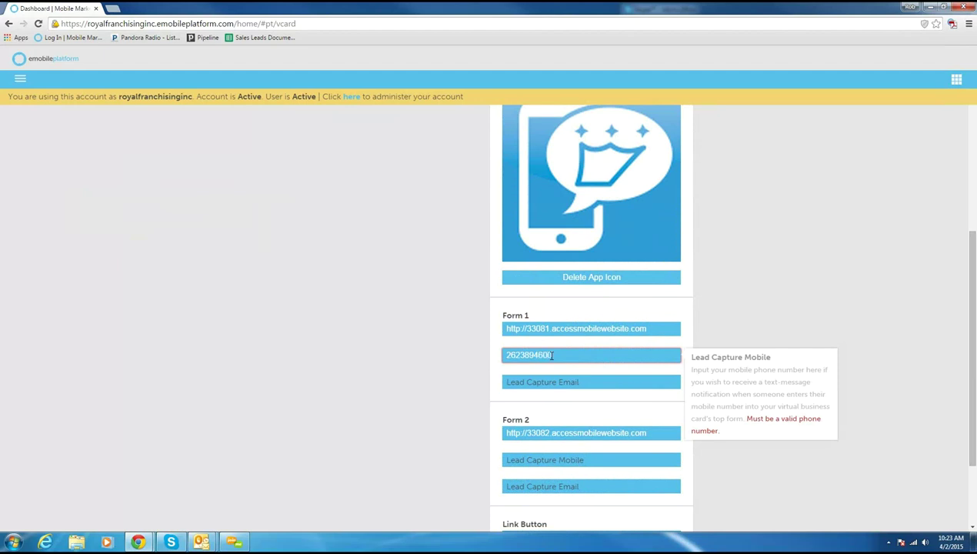
left_click_drag(552, 355, 472, 358)
key("ctrl+c")
left_click(516, 459)
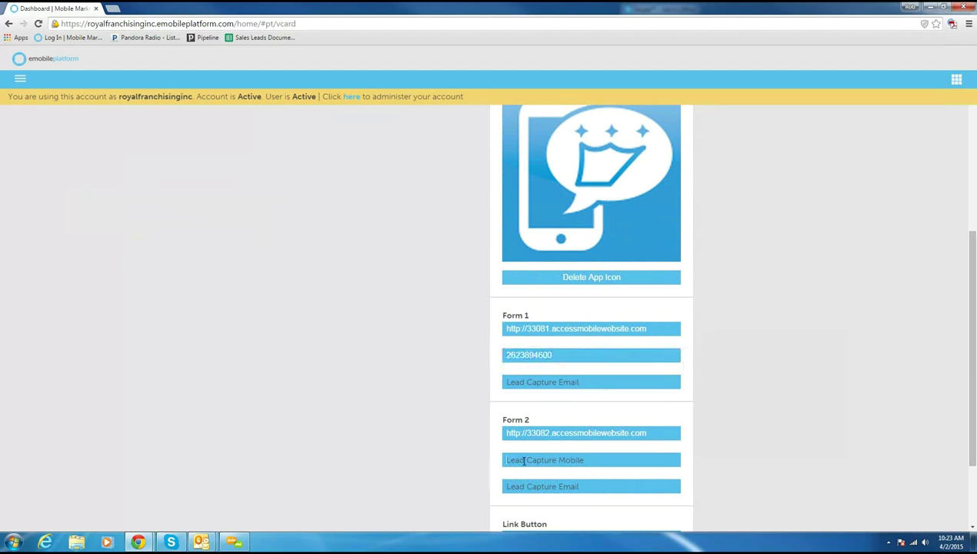
key("ctrl+v")
scroll(460, 424, "down", 2)
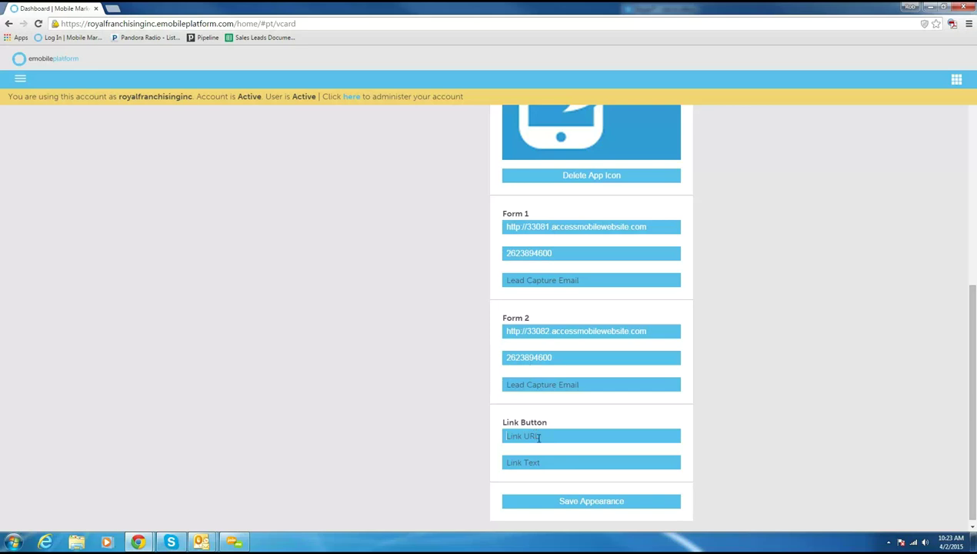
type("janking")
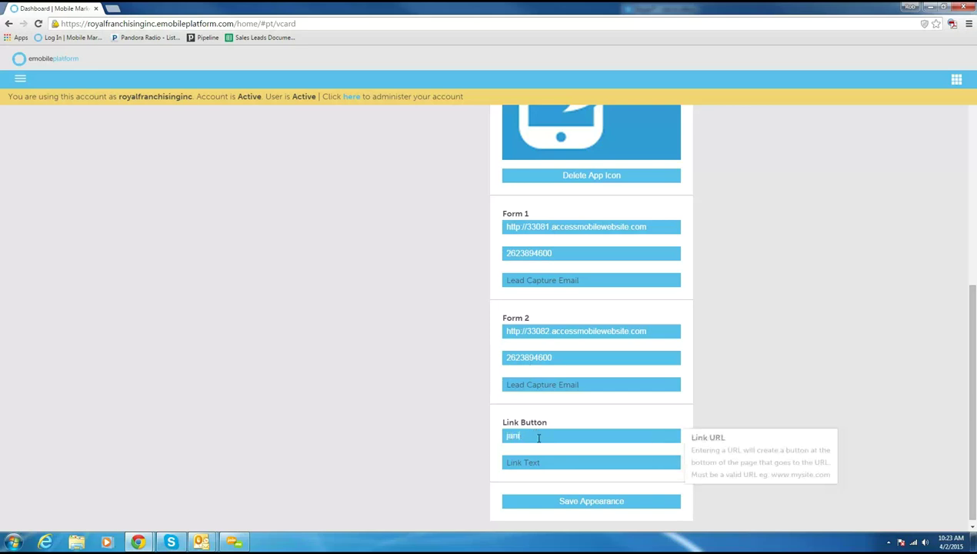
type(".com")
key("Home")
type("http://")
left_click(544, 463)
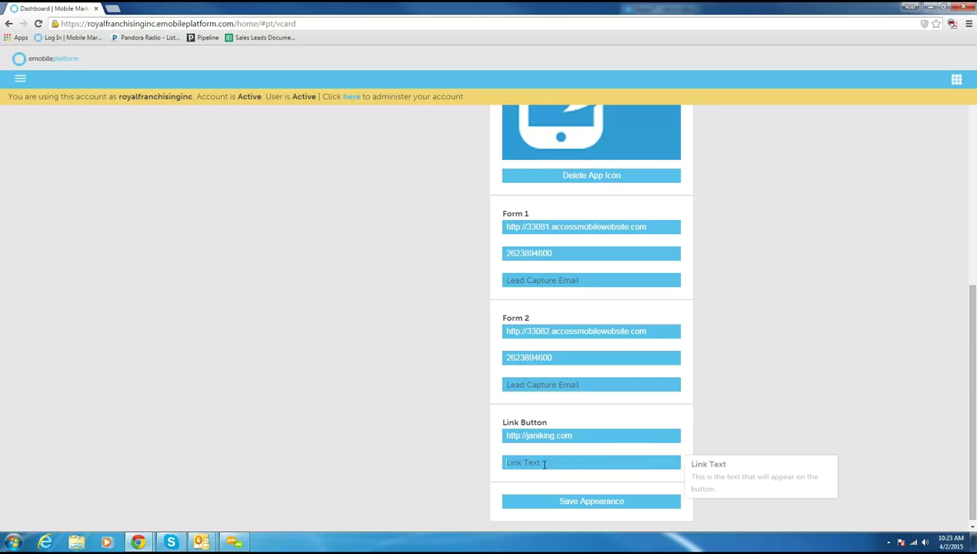
type("Our Website")
Step: Replace the link button's URL with the Form 1 address and save the appearance
left_click(467, 429)
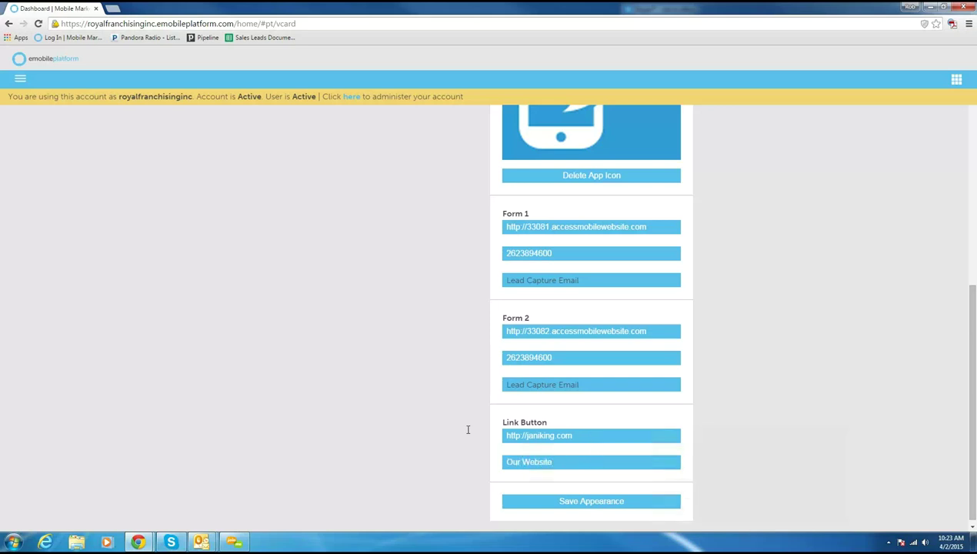
key("Tab")
left_click_drag(654, 225, 453, 220)
key("ctrl+c")
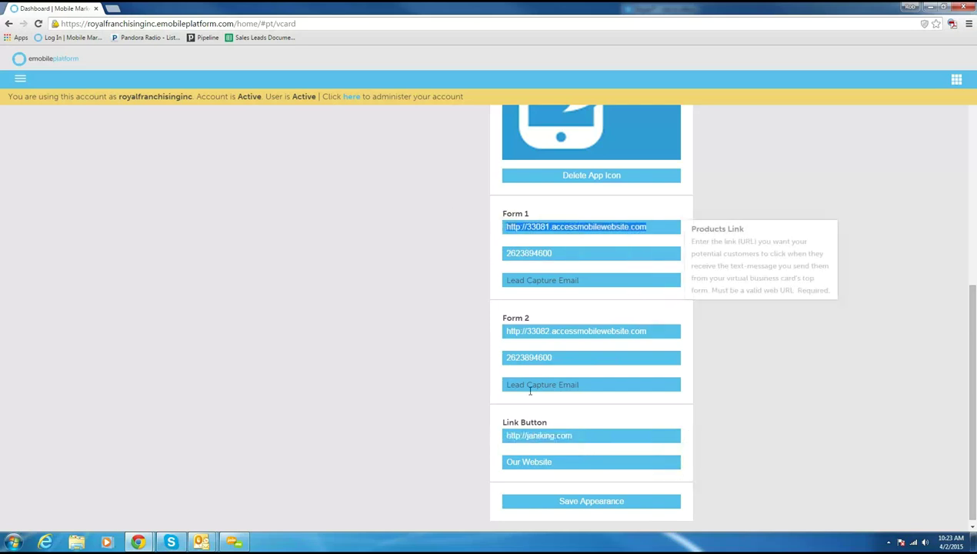
left_click(427, 427)
key("Tab")
key("ctrl+v")
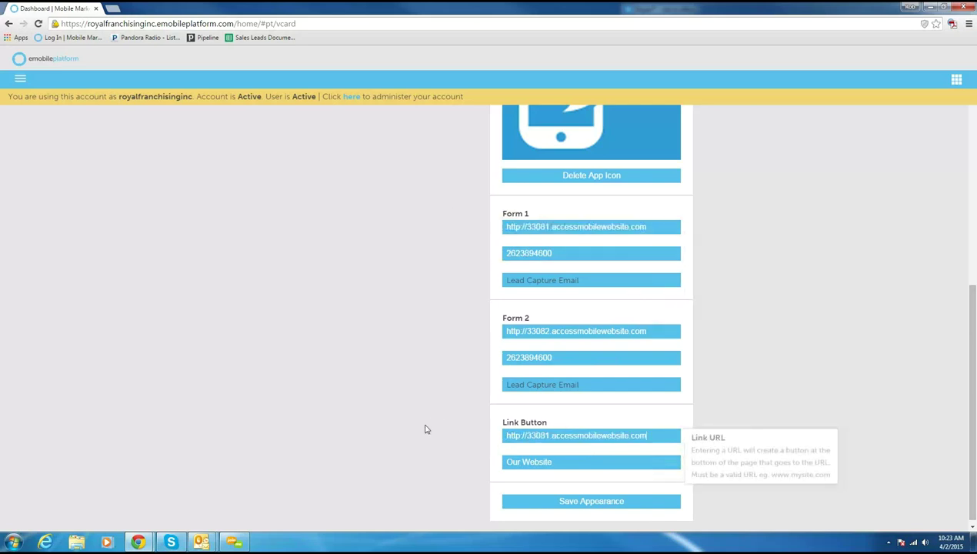
left_click(592, 502)
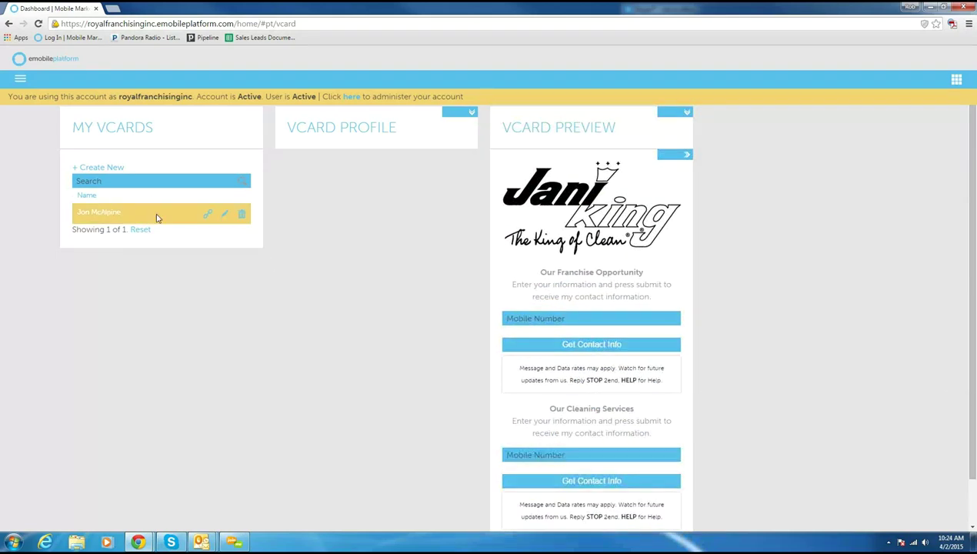
Step: Show the vCard's shortened goo.gl link and select the whole address
left_click(207, 216)
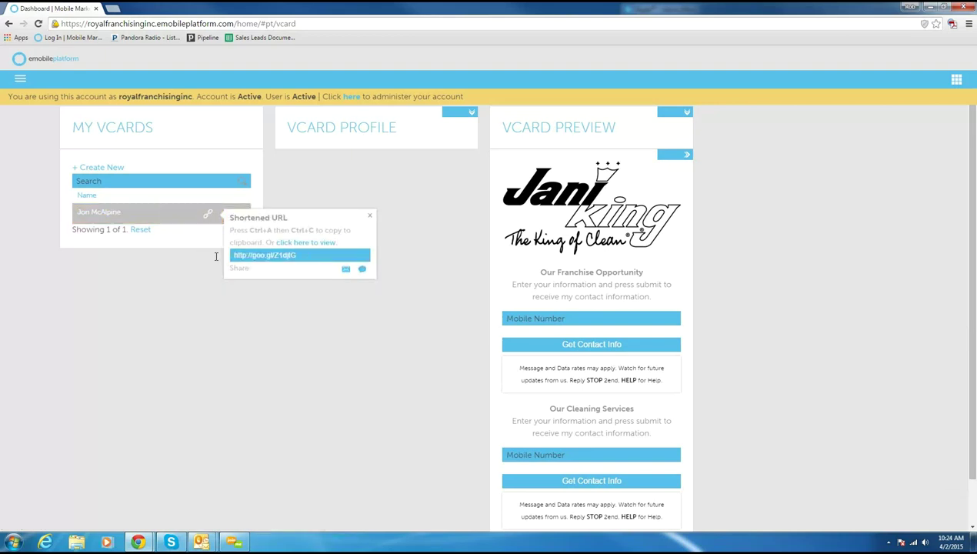
key("ctrl+a")
left_click(113, 9)
Step: Go to youtube.com, sign in, and page through My Channel's Uploads
type("you")
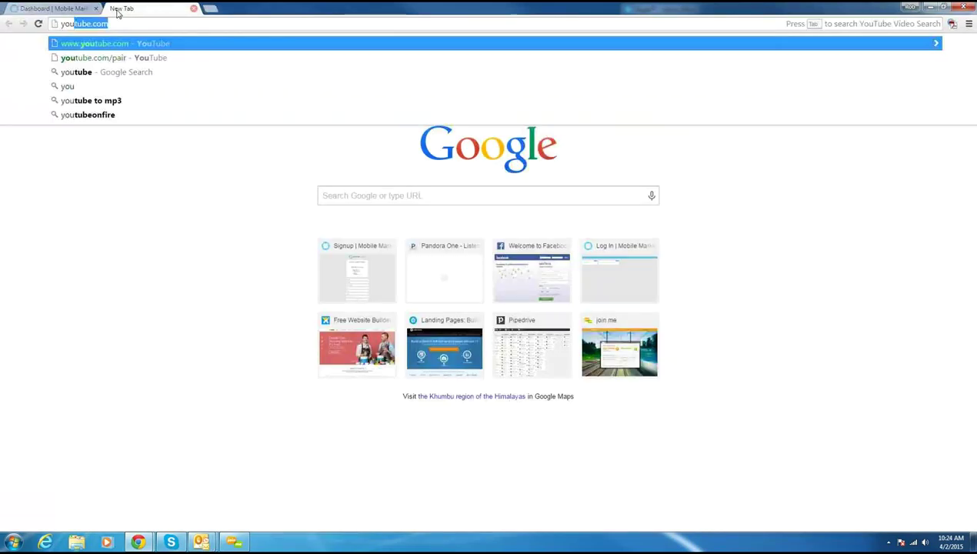
key("Return")
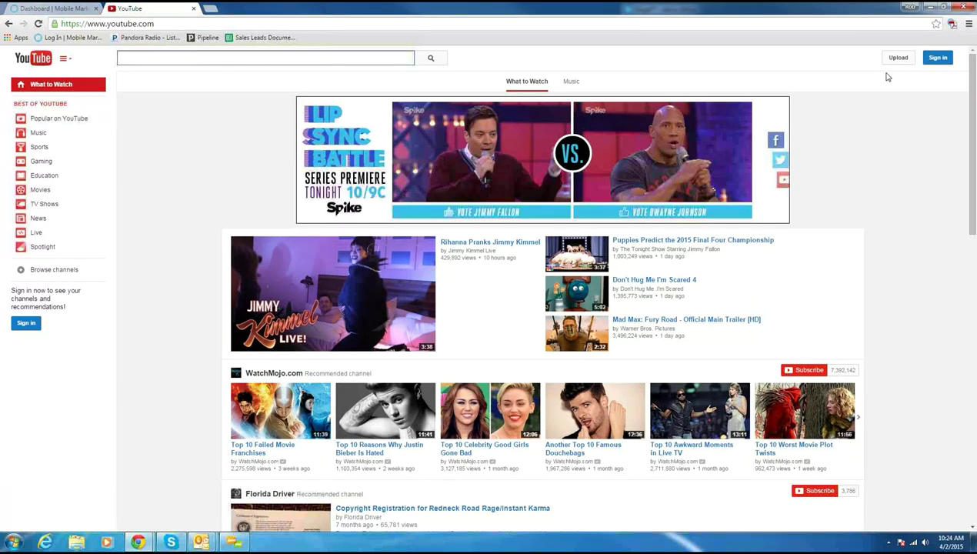
left_click(940, 60)
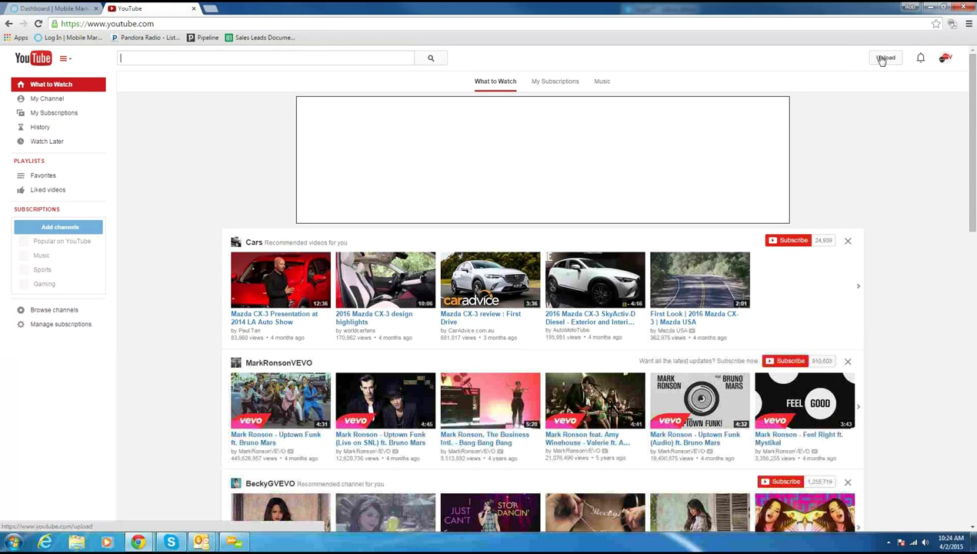
left_click(54, 100)
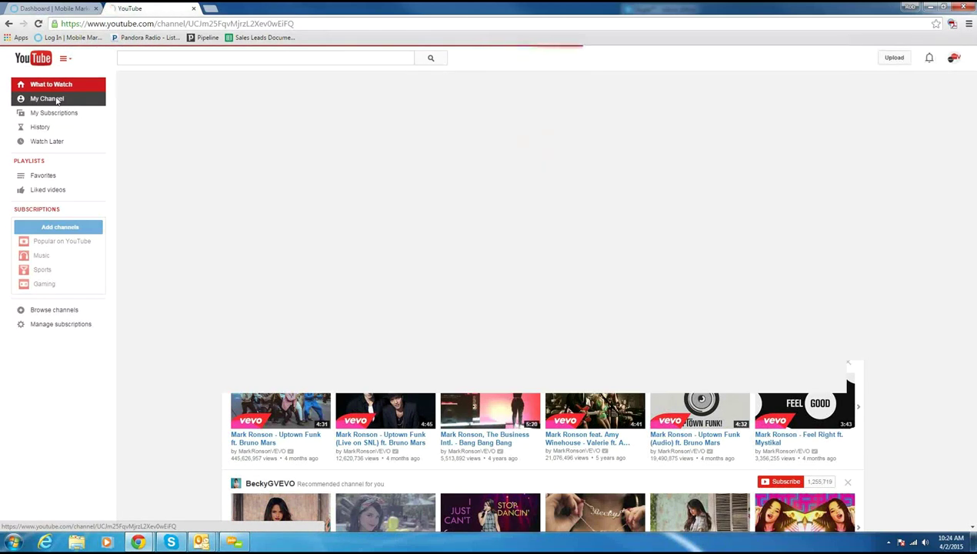
scroll(227, 338, "down", 2)
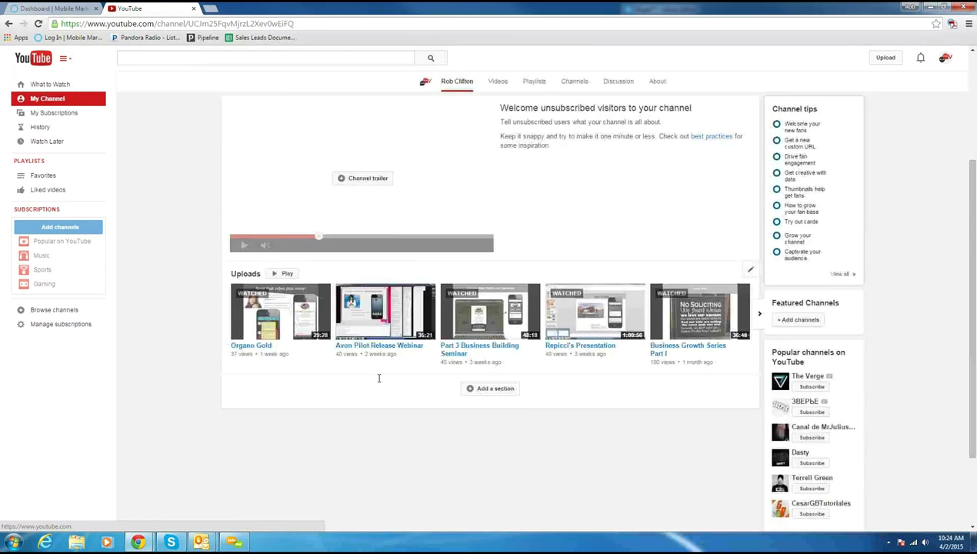
left_click(754, 317)
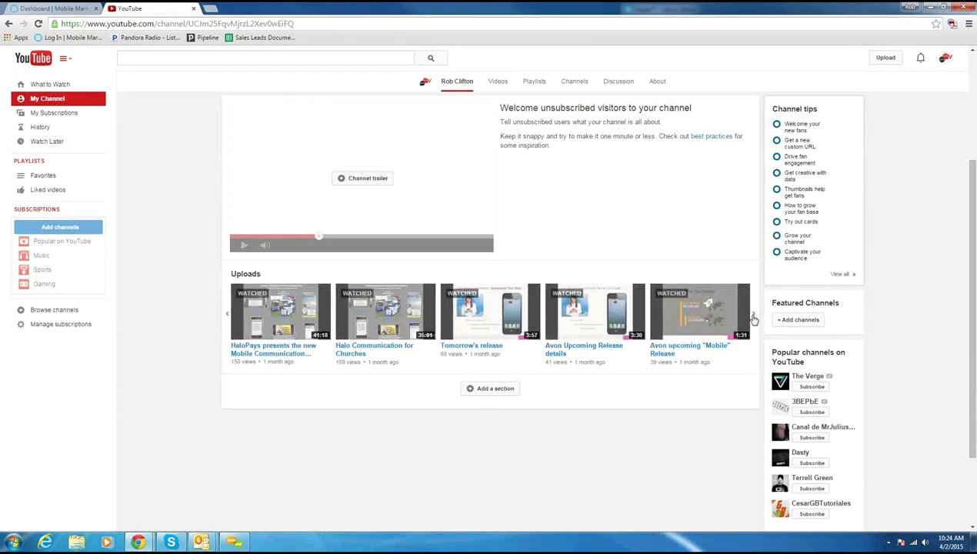
left_click(753, 315)
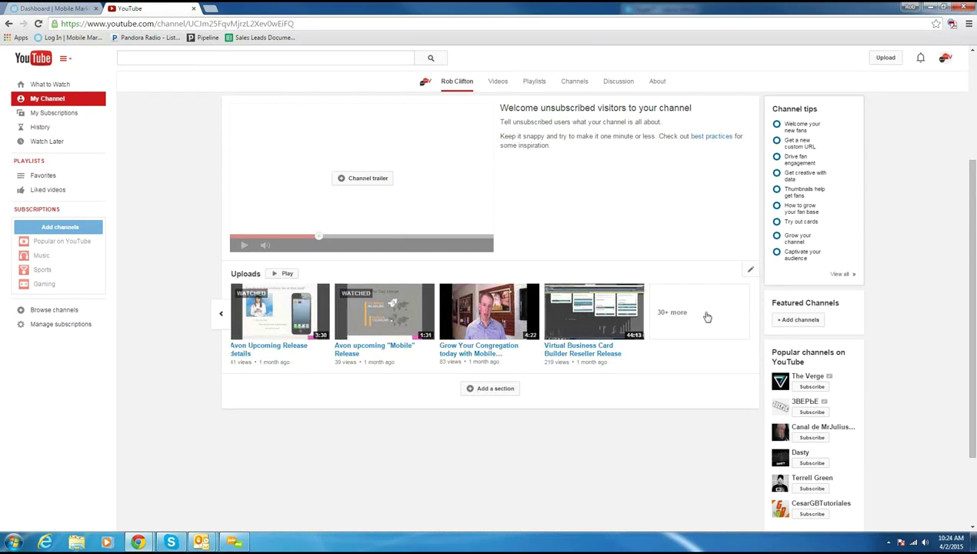
Step: Open the full uploads list, load older videos, and play the Avon save the app icon iphone tutorial
left_click(671, 312)
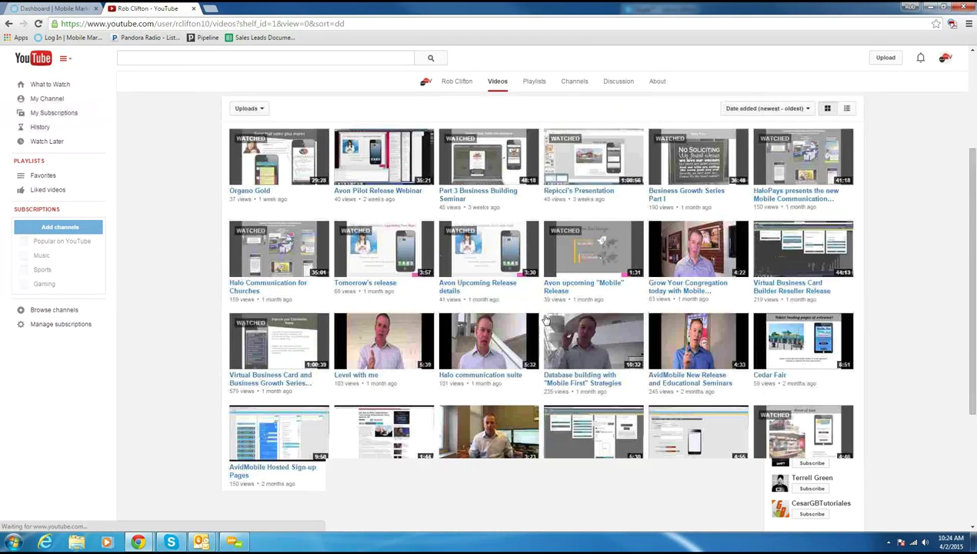
scroll(513, 320, "down", 3)
scroll(513, 320, "down", 2)
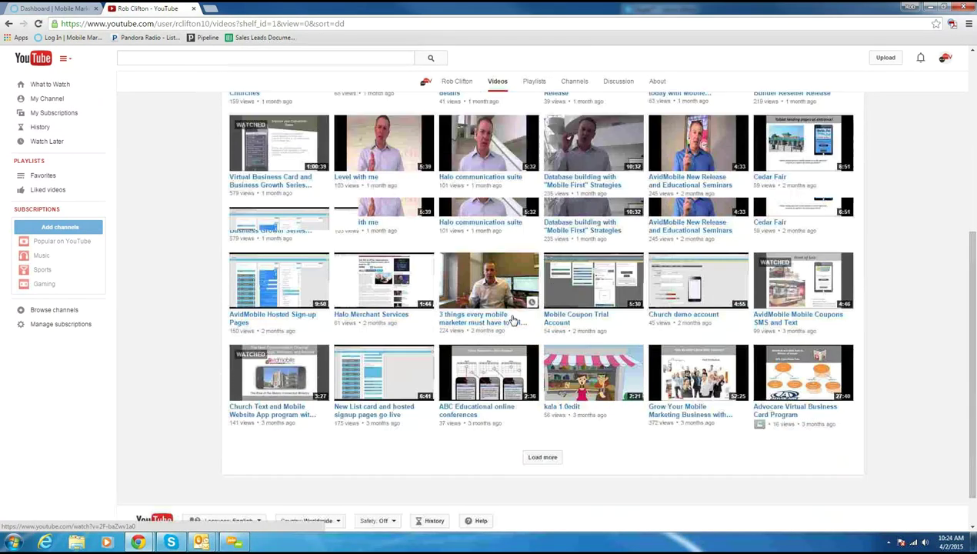
left_click(542, 411)
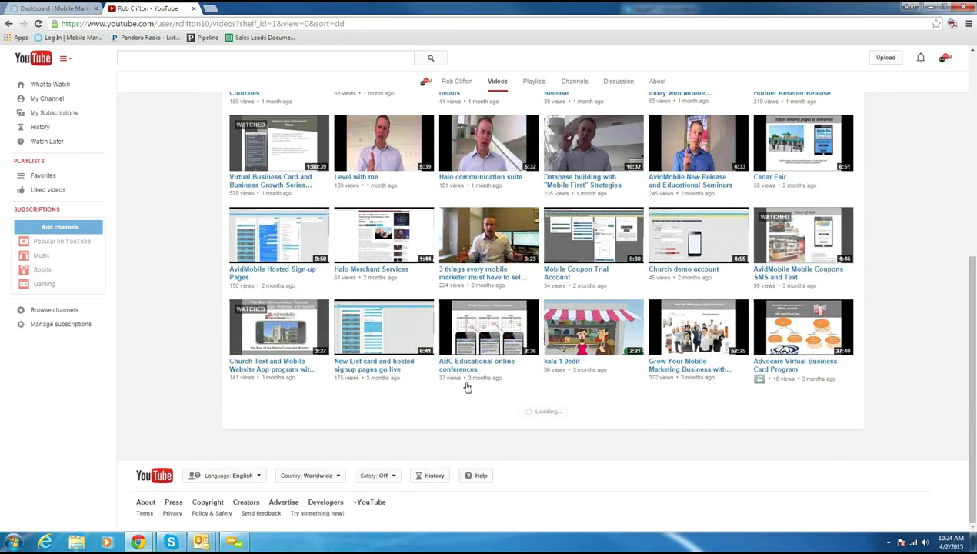
scroll(427, 340, "down", 2)
scroll(428, 340, "down", 1)
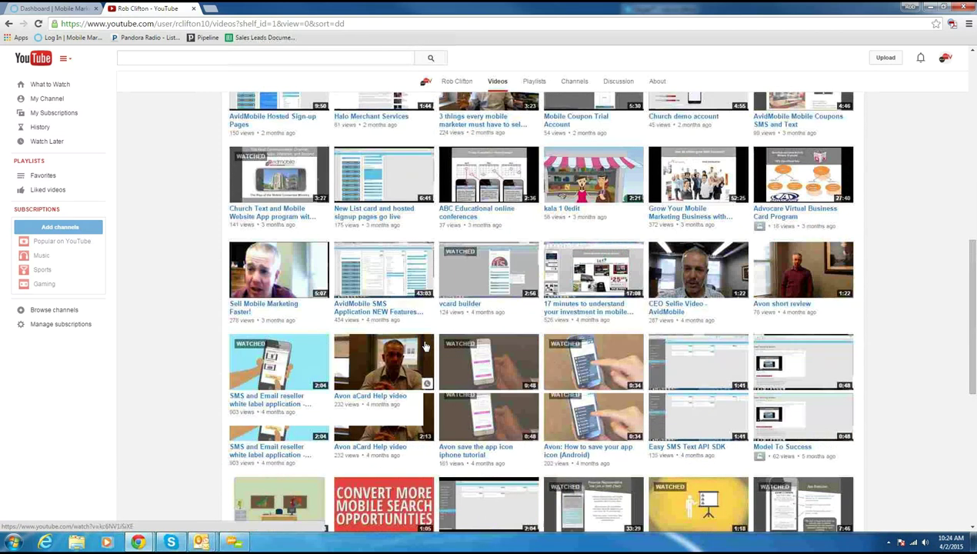
left_click(487, 374)
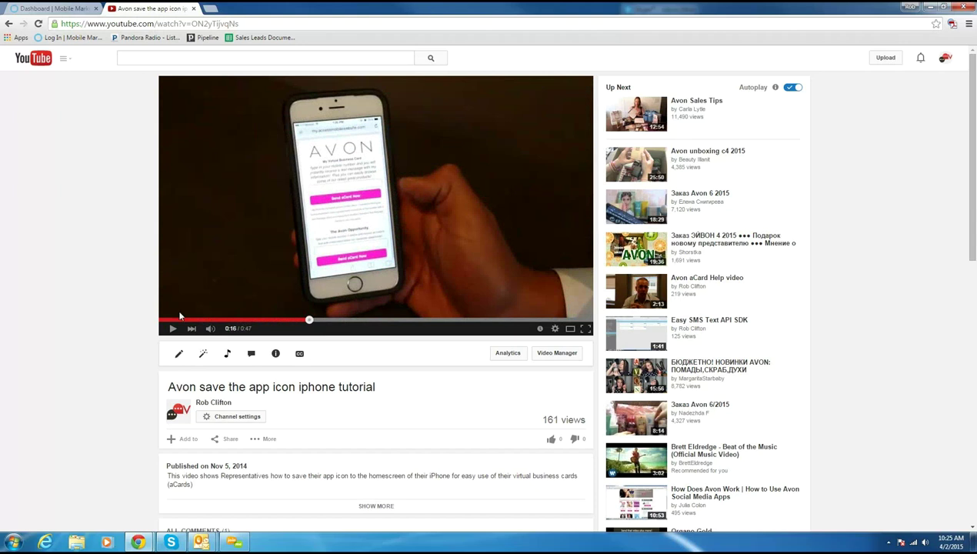
left_click(172, 328)
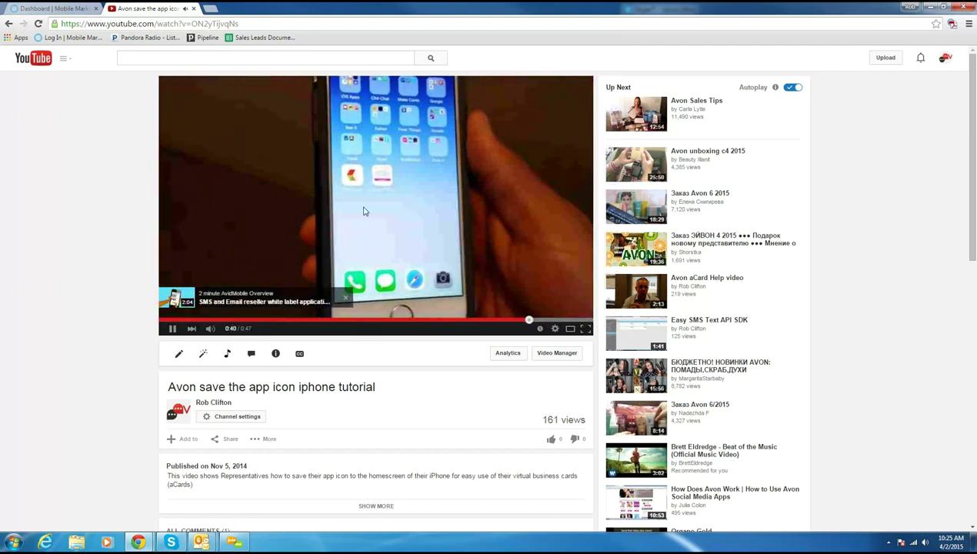
left_click(172, 330)
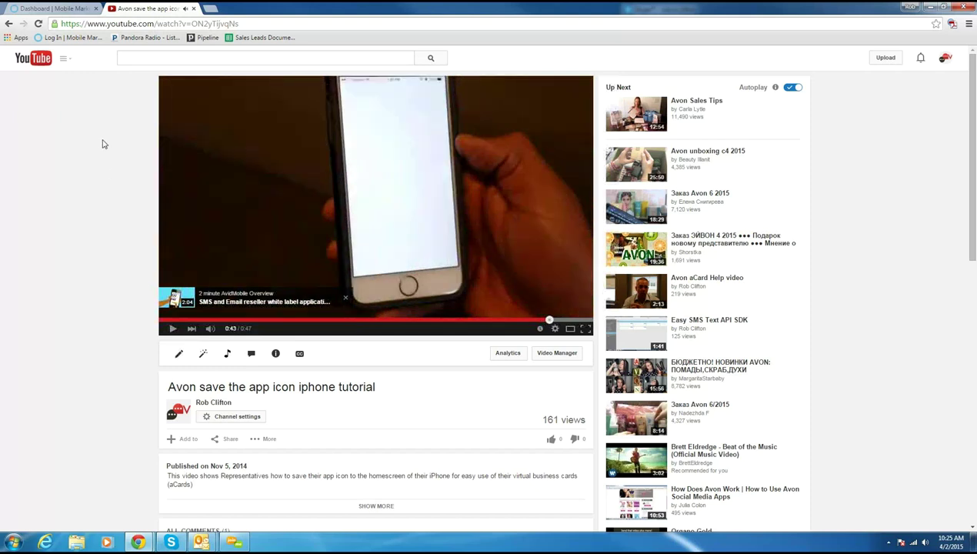
left_click(9, 25)
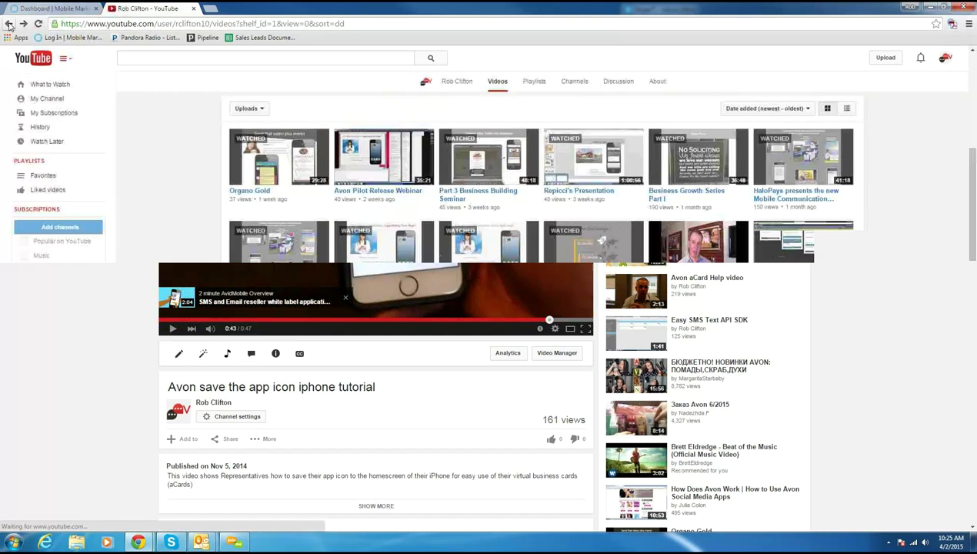